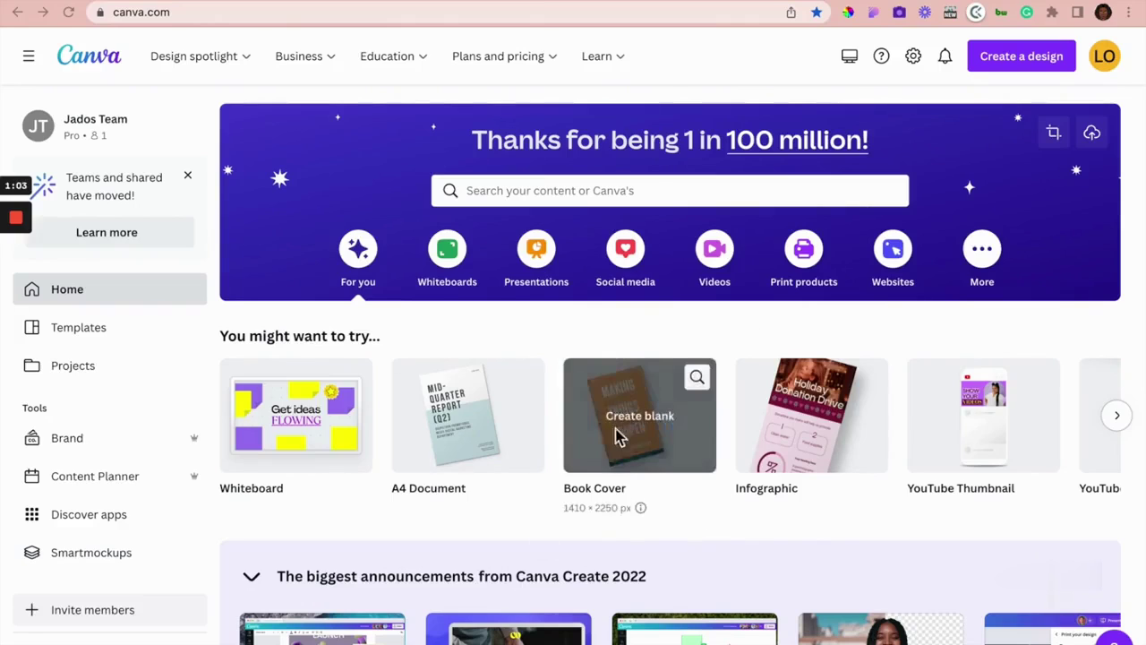
- Search Canva for 'book' and open the Book Cover templates
{"action": "left_click", "coordinate": [532, 188]}
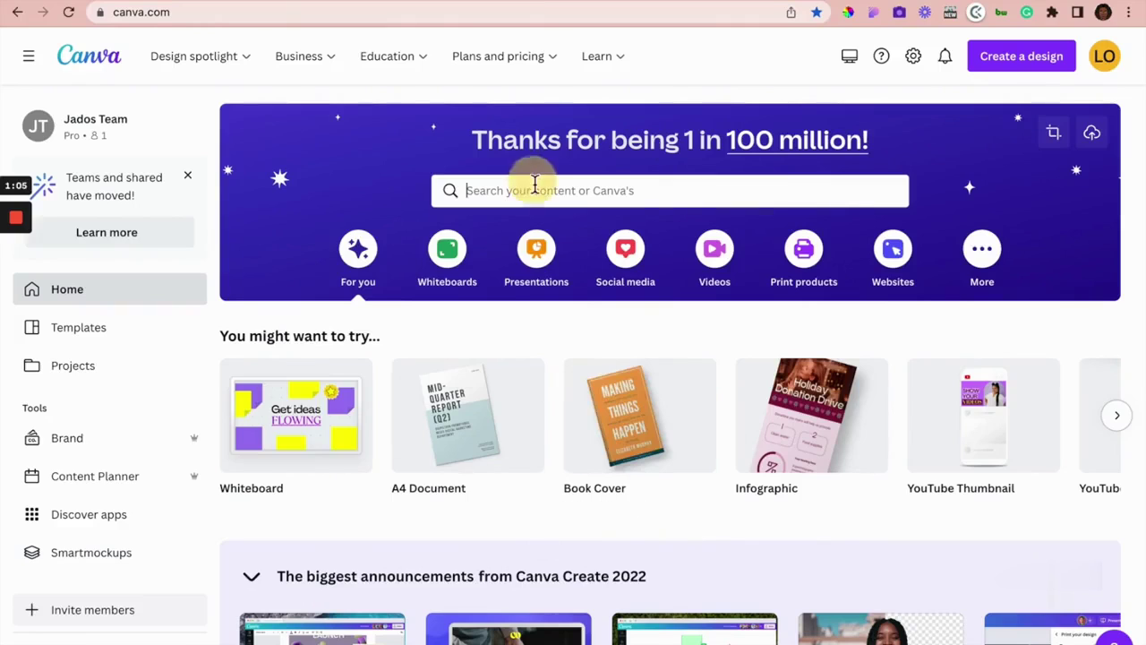
{"action": "type", "text": "book"}
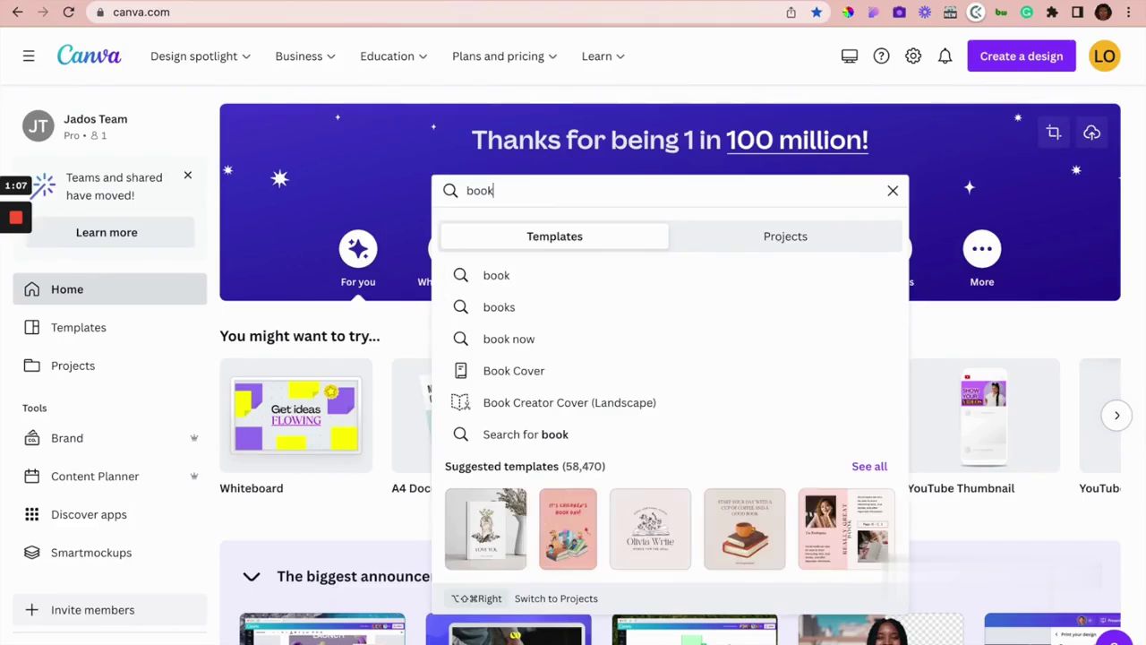
{"action": "left_click", "coordinate": [533, 374]}
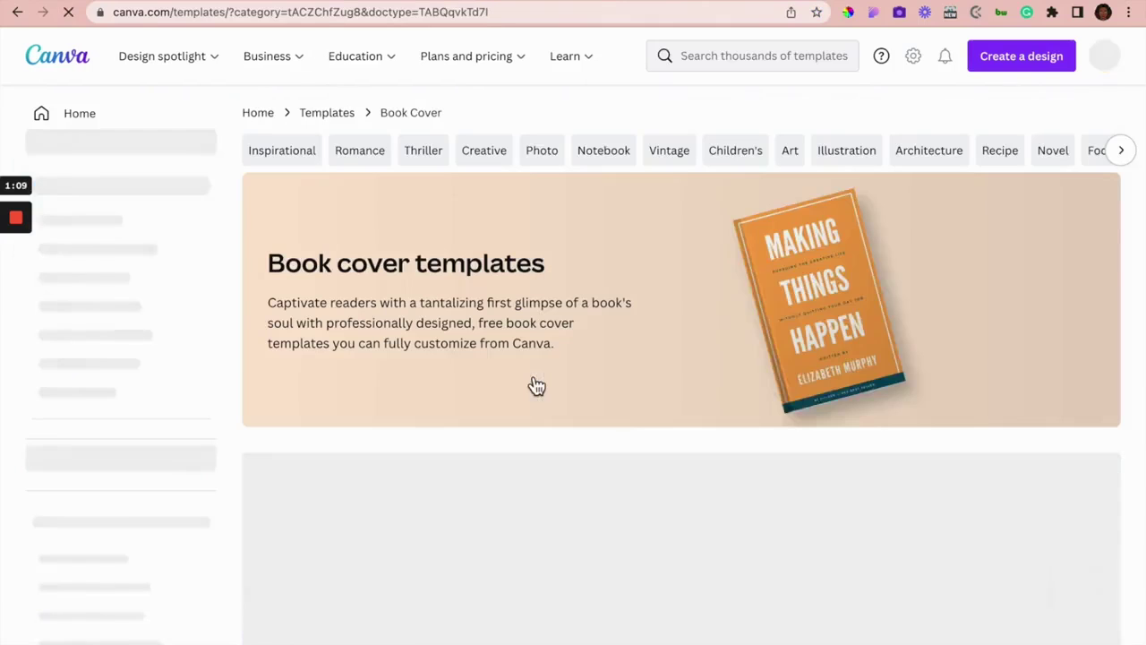
- Scroll the book cover templates to the CookBook 'Special Asian Food' design
{"action": "scroll", "coordinate": [647, 430], "scroll_direction": "down", "scroll_amount": 1}
{"action": "scroll", "coordinate": [647, 429], "scroll_direction": "down", "scroll_amount": 2}
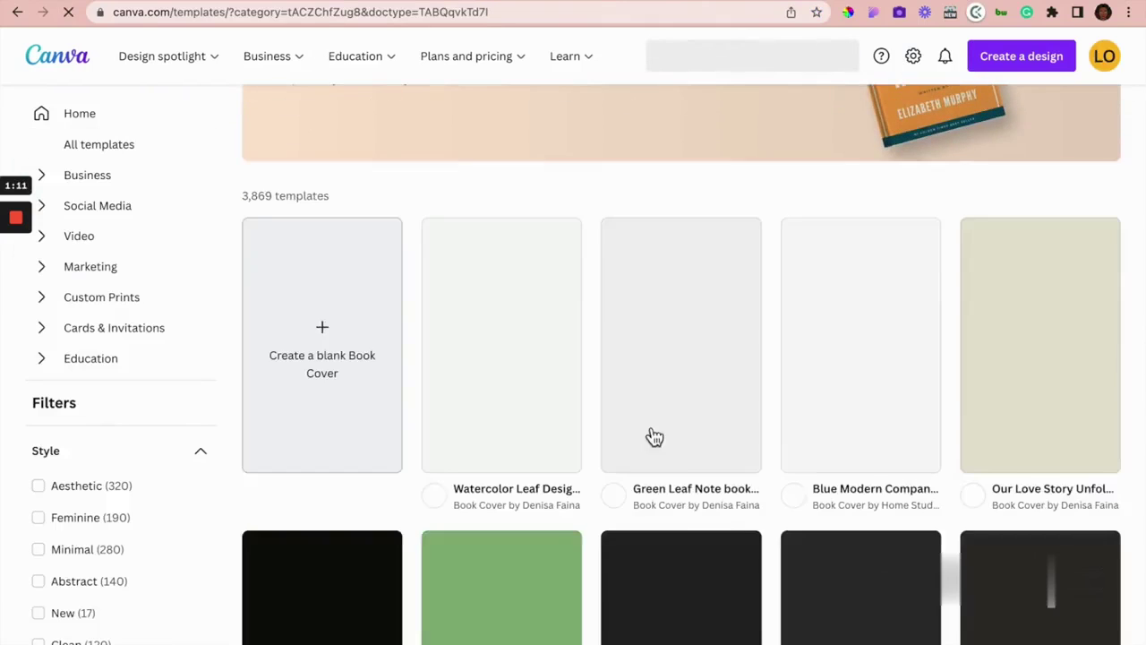
{"action": "scroll", "coordinate": [652, 434], "scroll_direction": "down", "scroll_amount": 2}
{"action": "scroll", "coordinate": [654, 436], "scroll_direction": "down", "scroll_amount": 2}
{"action": "scroll", "coordinate": [654, 436], "scroll_direction": "down", "scroll_amount": 3}
{"action": "scroll", "coordinate": [654, 436], "scroll_direction": "down", "scroll_amount": 2}
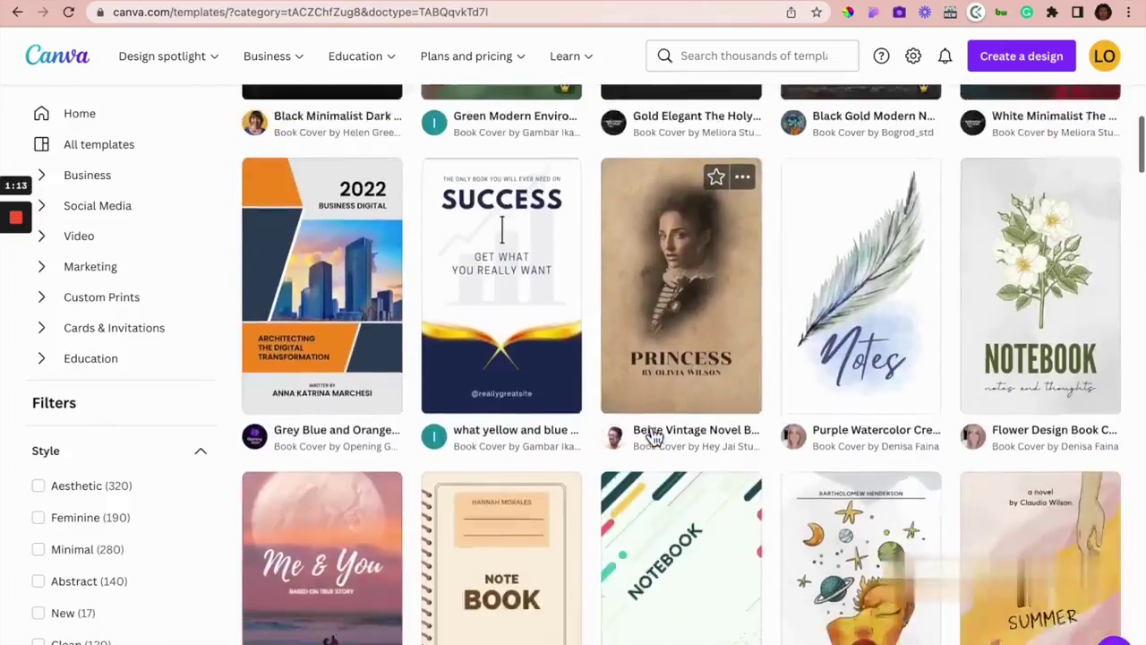
{"action": "scroll", "coordinate": [653, 436], "scroll_direction": "down", "scroll_amount": 5}
{"action": "scroll", "coordinate": [653, 436], "scroll_direction": "down", "scroll_amount": 5}
{"action": "scroll", "coordinate": [654, 436], "scroll_direction": "down", "scroll_amount": 5}
{"action": "scroll", "coordinate": [653, 436], "scroll_direction": "down", "scroll_amount": 4}
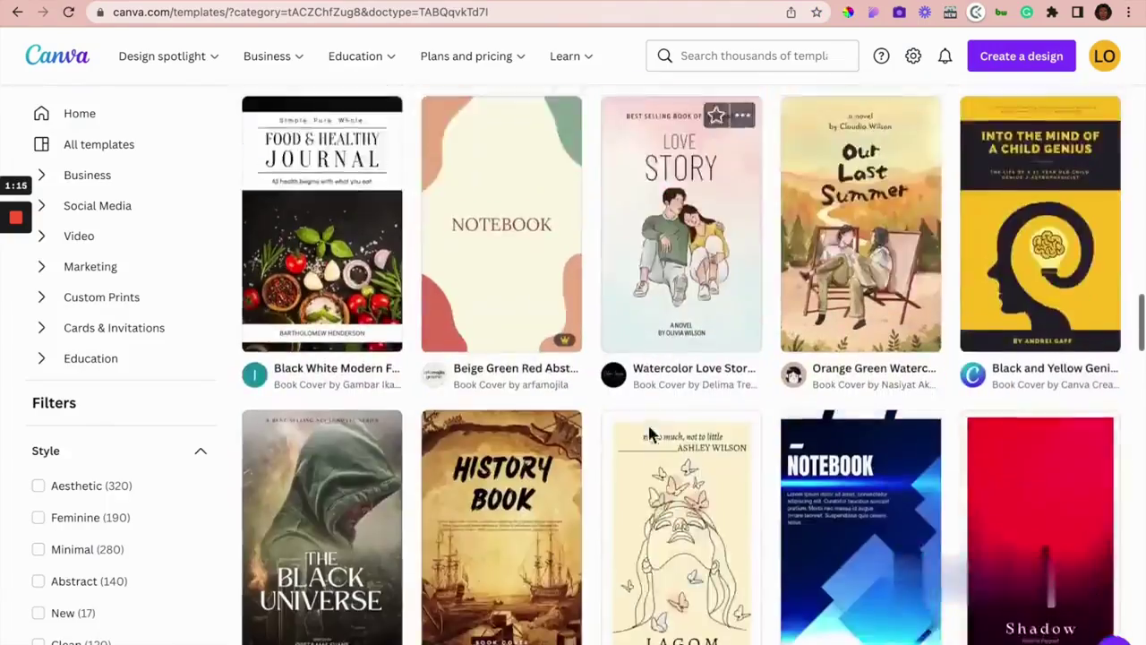
{"action": "scroll", "coordinate": [654, 436], "scroll_direction": "down", "scroll_amount": 4}
{"action": "scroll", "coordinate": [653, 436], "scroll_direction": "down", "scroll_amount": 4}
{"action": "scroll", "coordinate": [653, 436], "scroll_direction": "down", "scroll_amount": 4}
{"action": "scroll", "coordinate": [654, 436], "scroll_direction": "down", "scroll_amount": 5}
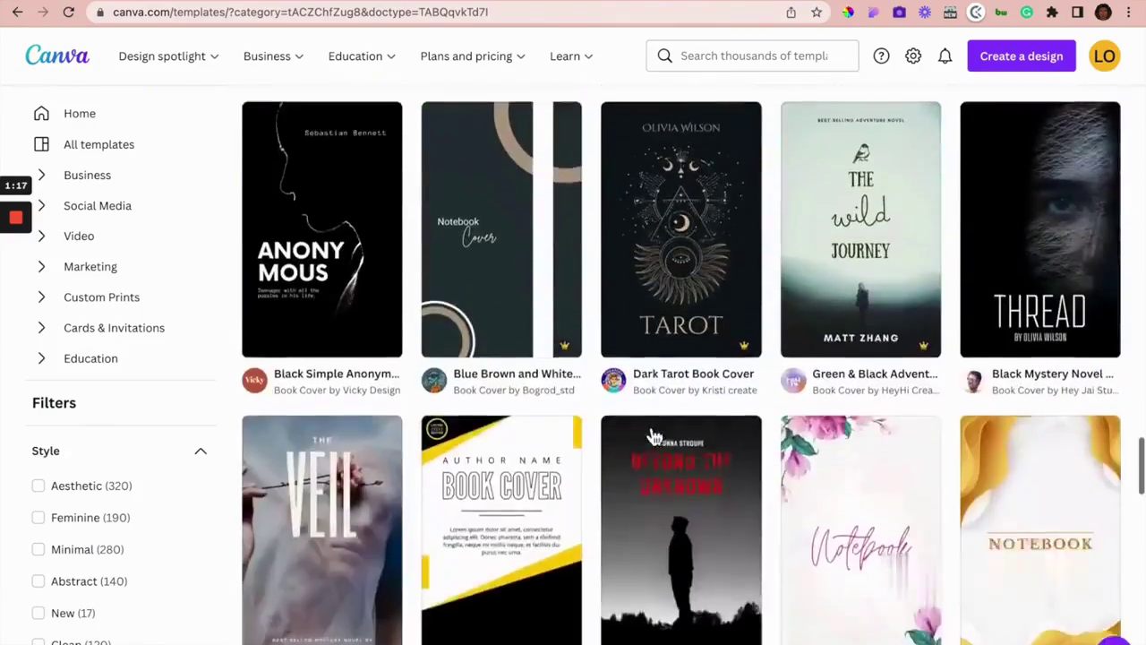
{"action": "scroll", "coordinate": [653, 436], "scroll_direction": "down", "scroll_amount": 4}
{"action": "scroll", "coordinate": [653, 435], "scroll_direction": "down", "scroll_amount": 5}
{"action": "scroll", "coordinate": [653, 436], "scroll_direction": "down", "scroll_amount": 4}
{"action": "scroll", "coordinate": [654, 436], "scroll_direction": "down", "scroll_amount": 4}
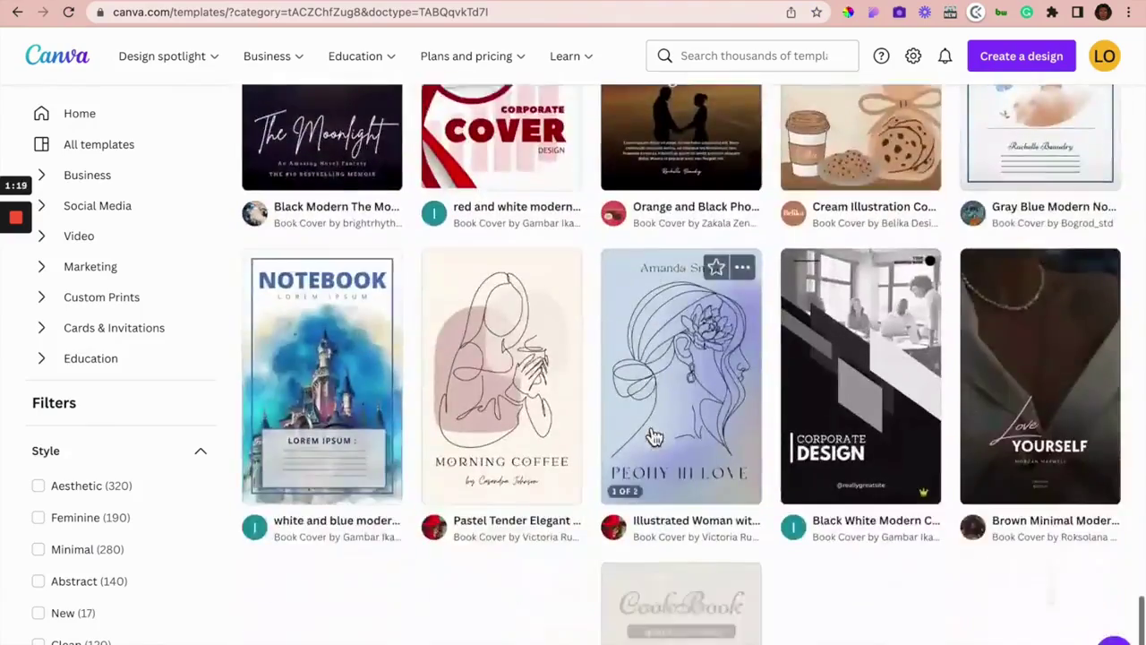
{"action": "scroll", "coordinate": [654, 436], "scroll_direction": "down", "scroll_amount": 4}
{"action": "scroll", "coordinate": [653, 436], "scroll_direction": "down", "scroll_amount": 1}
{"action": "scroll", "coordinate": [678, 307], "scroll_direction": "up", "scroll_amount": 1}
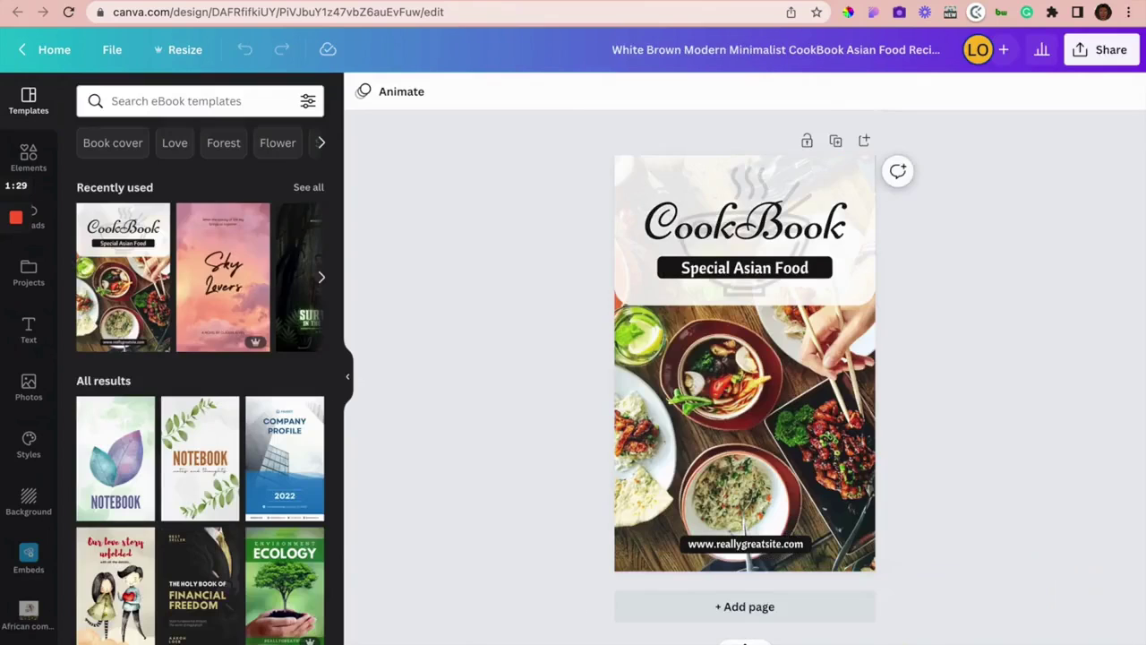
{"action": "scroll", "coordinate": [832, 537], "scroll_direction": "up", "scroll_amount": 3}
{"action": "scroll", "coordinate": [833, 537], "scroll_direction": "up", "scroll_amount": 3}
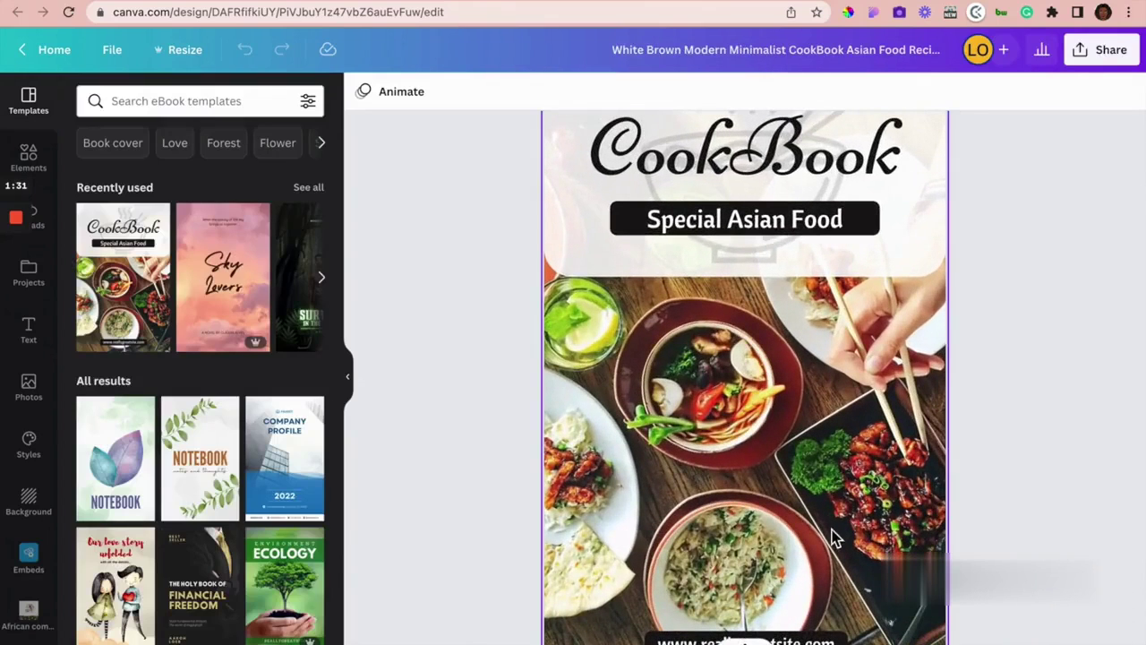
{"action": "scroll", "coordinate": [831, 535], "scroll_direction": "down", "scroll_amount": 3}
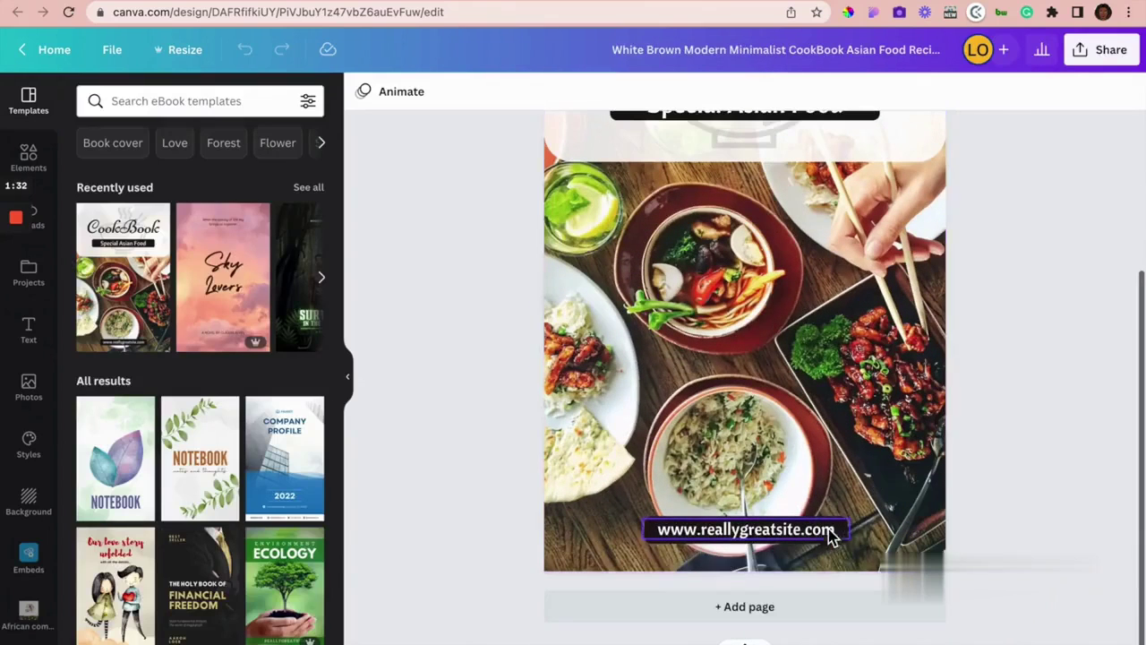
{"action": "double_click", "coordinate": [721, 530]}
{"action": "left_click", "coordinate": [704, 531]}
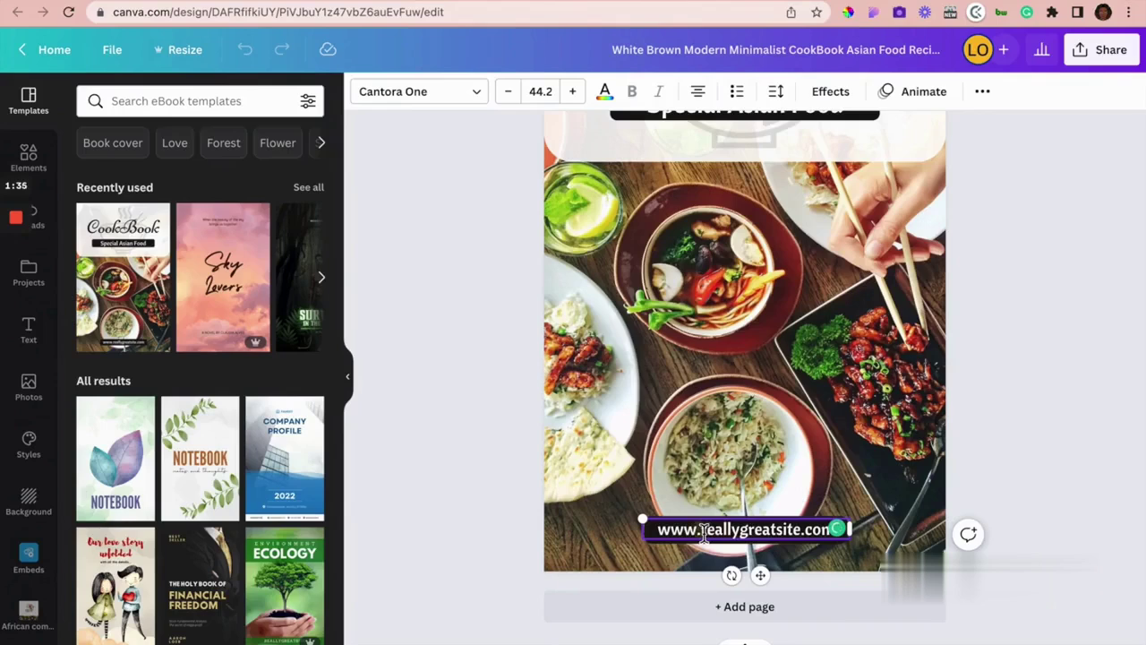
{"action": "left_click_drag", "start_coordinate": [704, 531], "coordinate": [801, 534]}
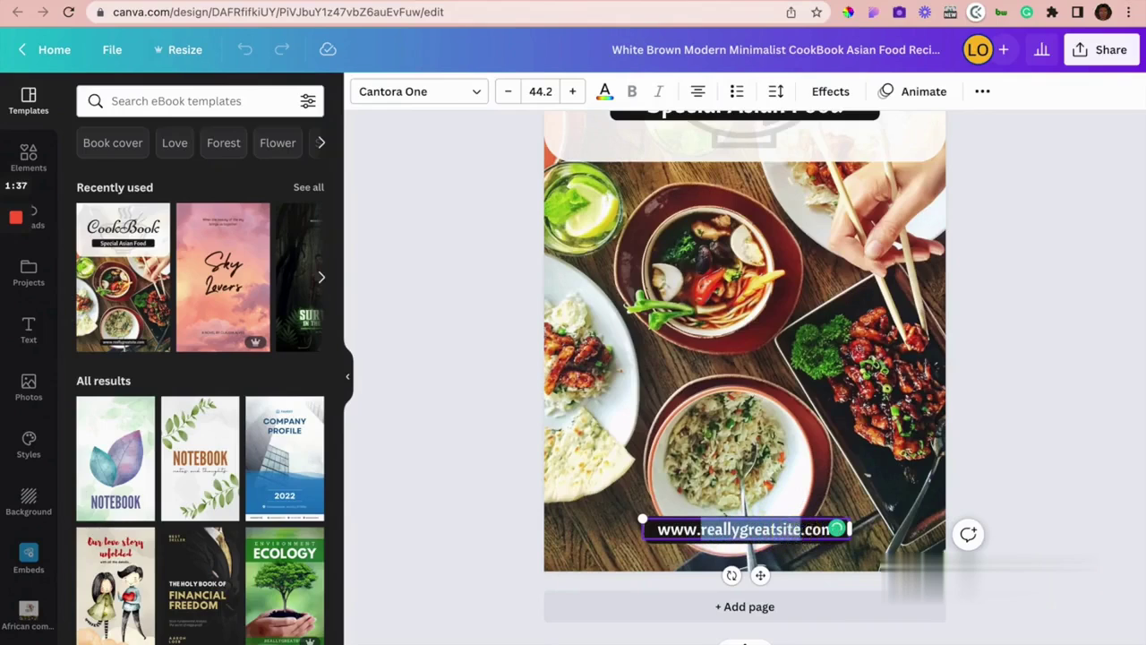
{"action": "type", "text": "jadosagen"}
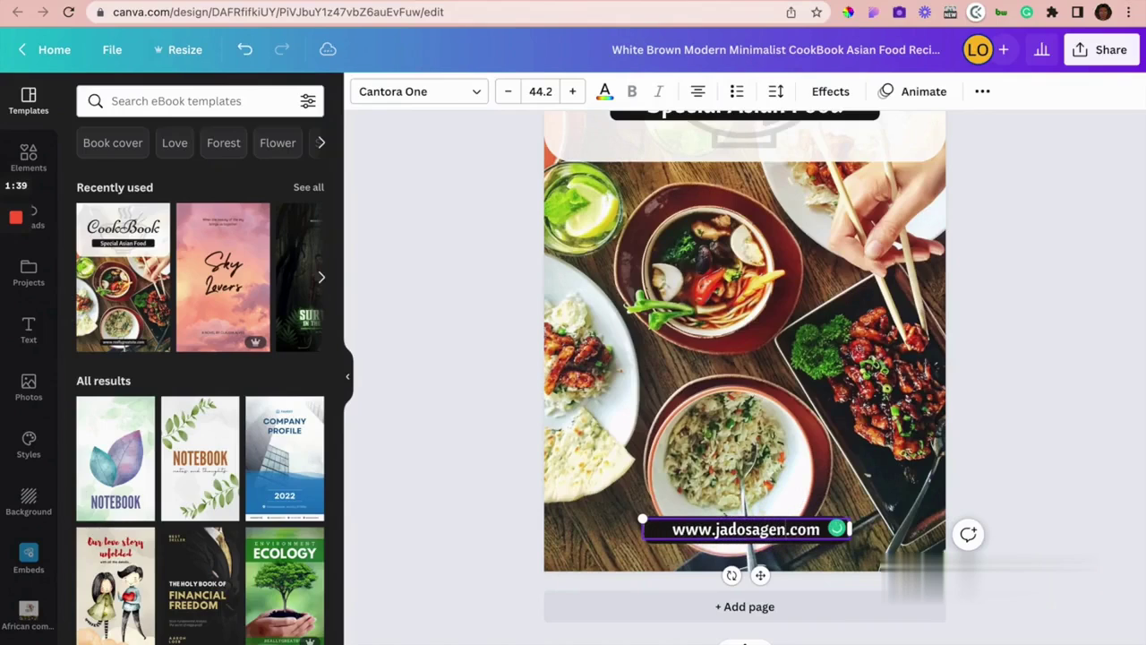
{"action": "type", "text": "cy"}
{"action": "left_click", "coordinate": [1027, 451]}
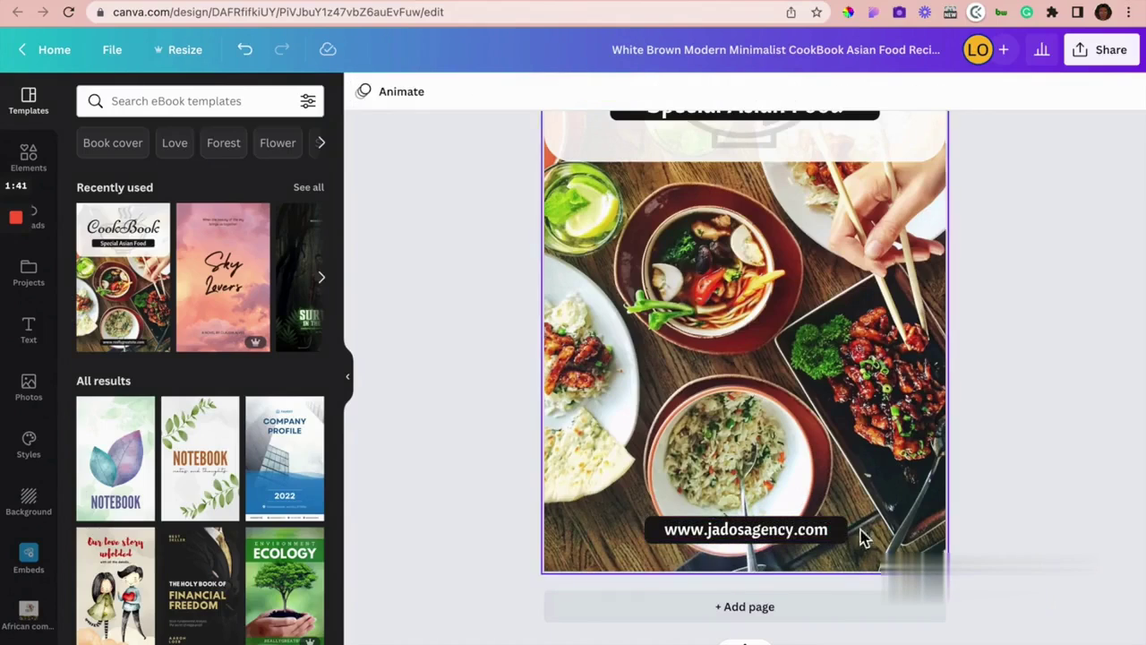
- Narrow the address label, colour it purple, and centre it on the cover
{"action": "left_click", "coordinate": [842, 540]}
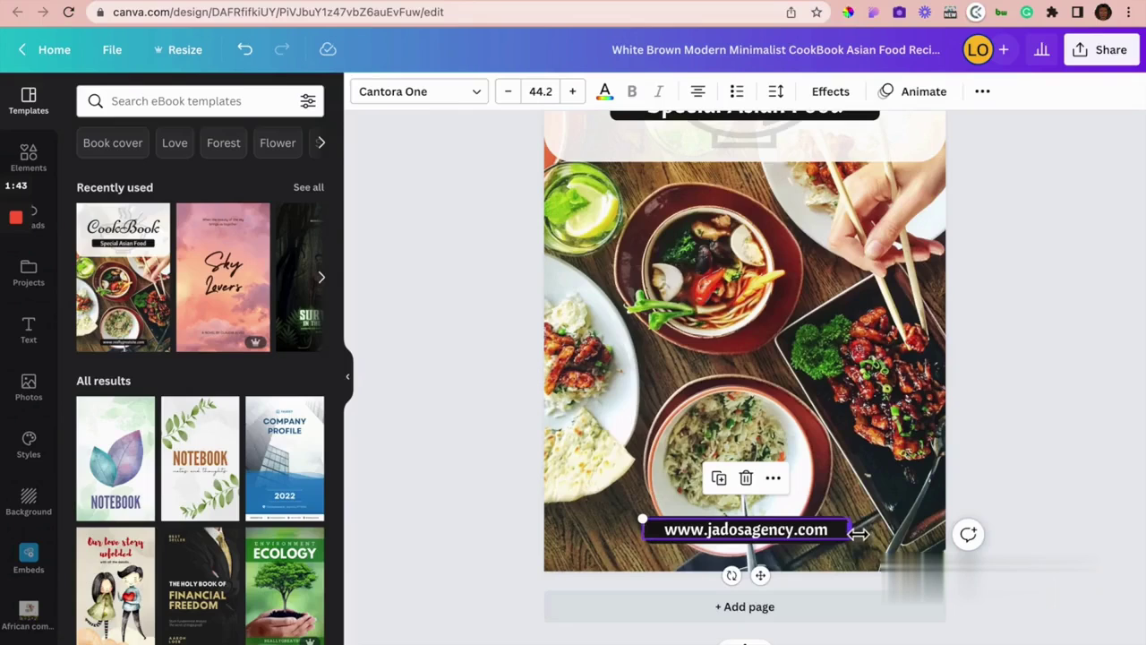
{"action": "left_click_drag", "start_coordinate": [857, 534], "coordinate": [843, 540]}
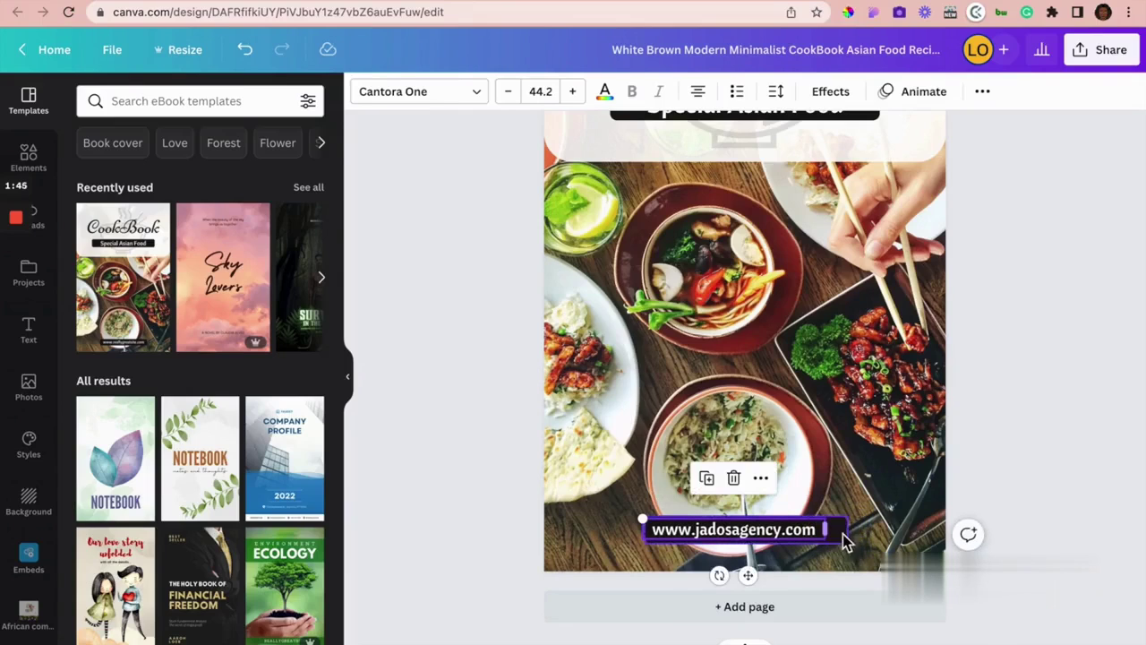
{"action": "left_click", "coordinate": [843, 537]}
{"action": "left_click", "coordinate": [448, 91]}
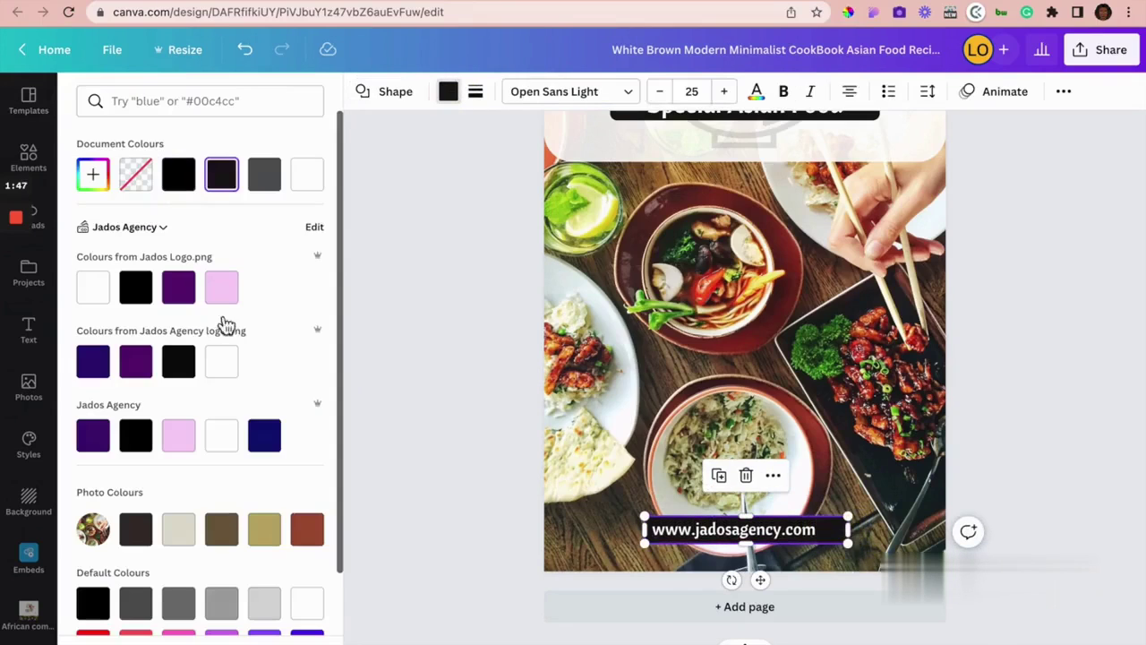
{"action": "left_click", "coordinate": [179, 290]}
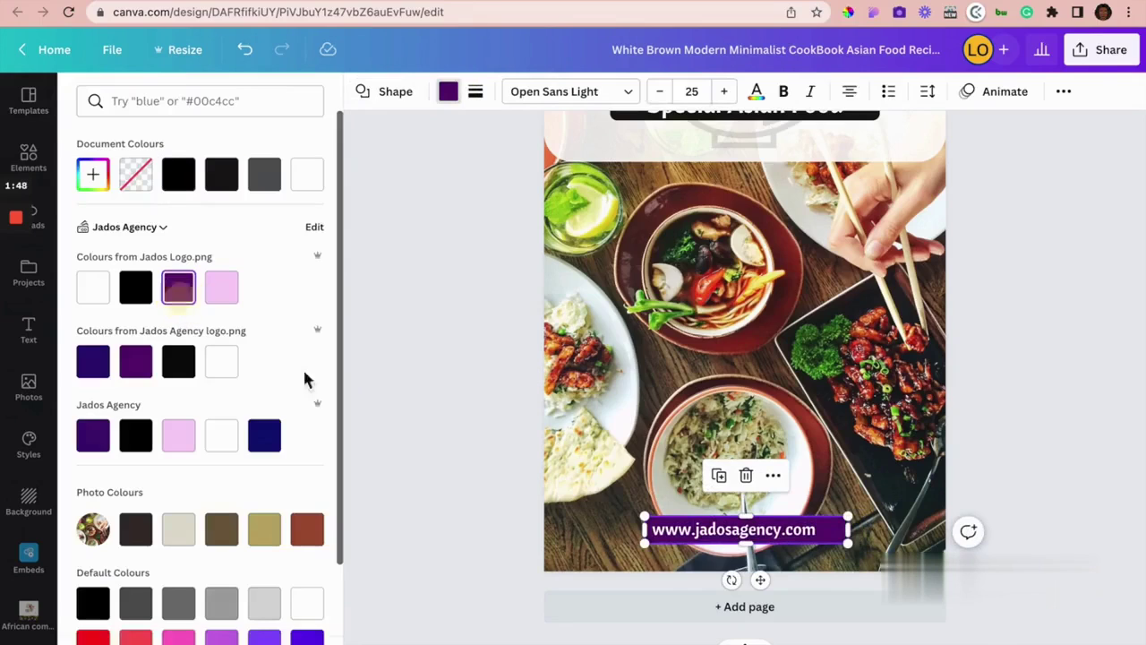
{"action": "left_click", "coordinate": [697, 537]}
{"action": "left_click", "coordinate": [698, 537]}
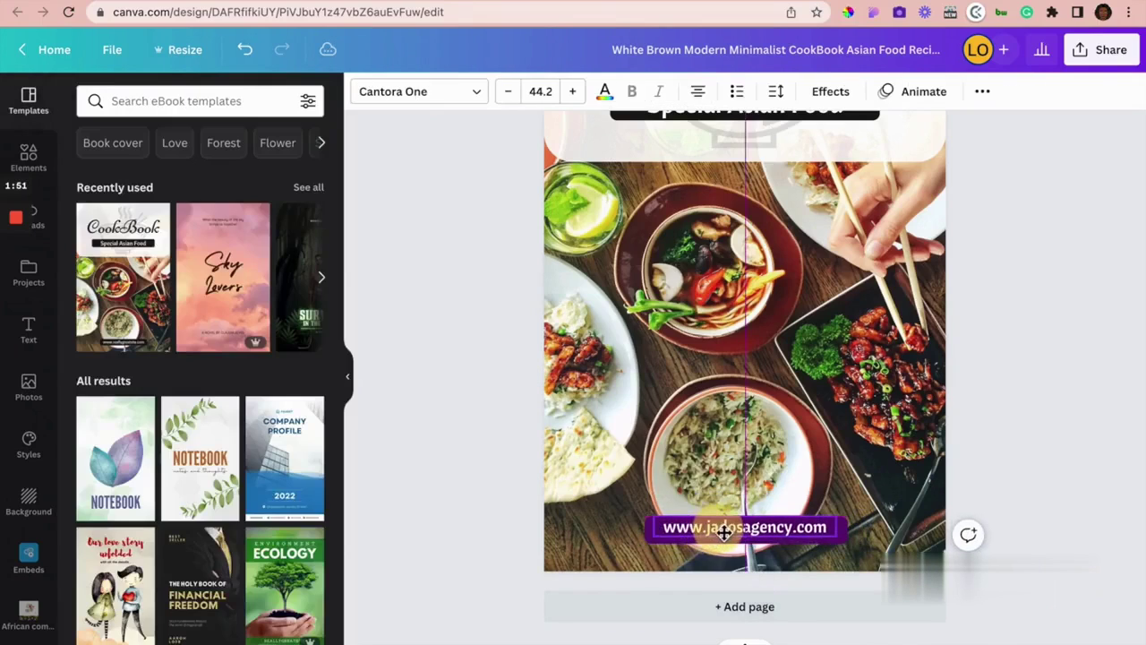
{"action": "left_click_drag", "start_coordinate": [715, 534], "coordinate": [733, 536]}
{"action": "key", "text": "ctrl+minus"}
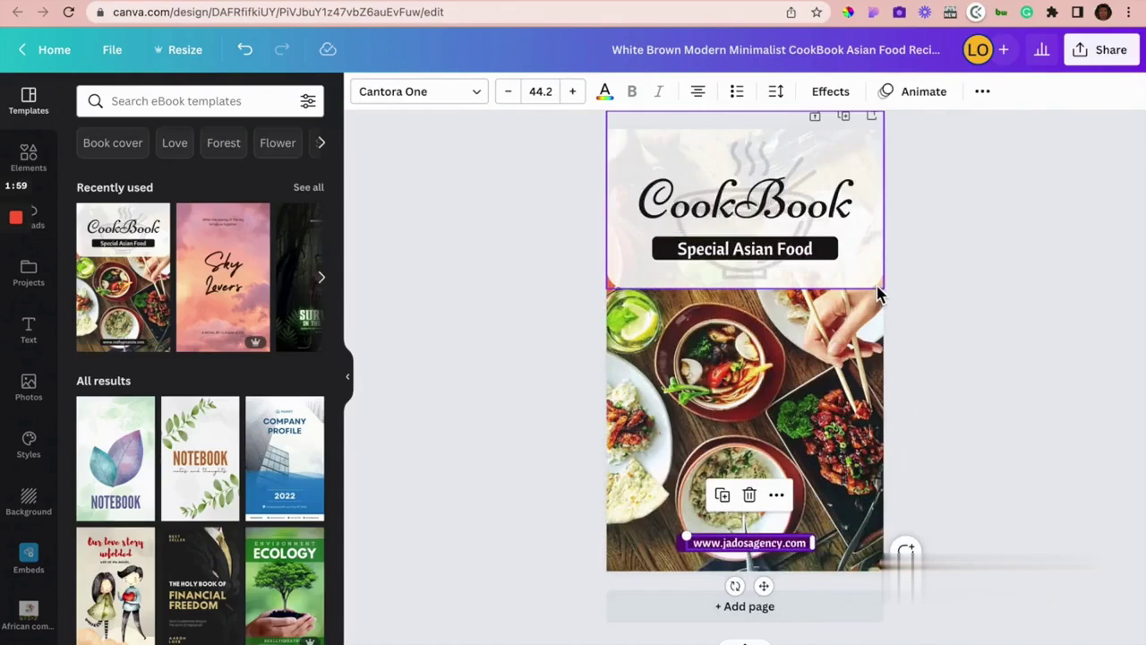
- Make the header background dark purple and the CookBook title white
{"action": "left_click", "coordinate": [878, 291]}
{"action": "left_click", "coordinate": [448, 93]}
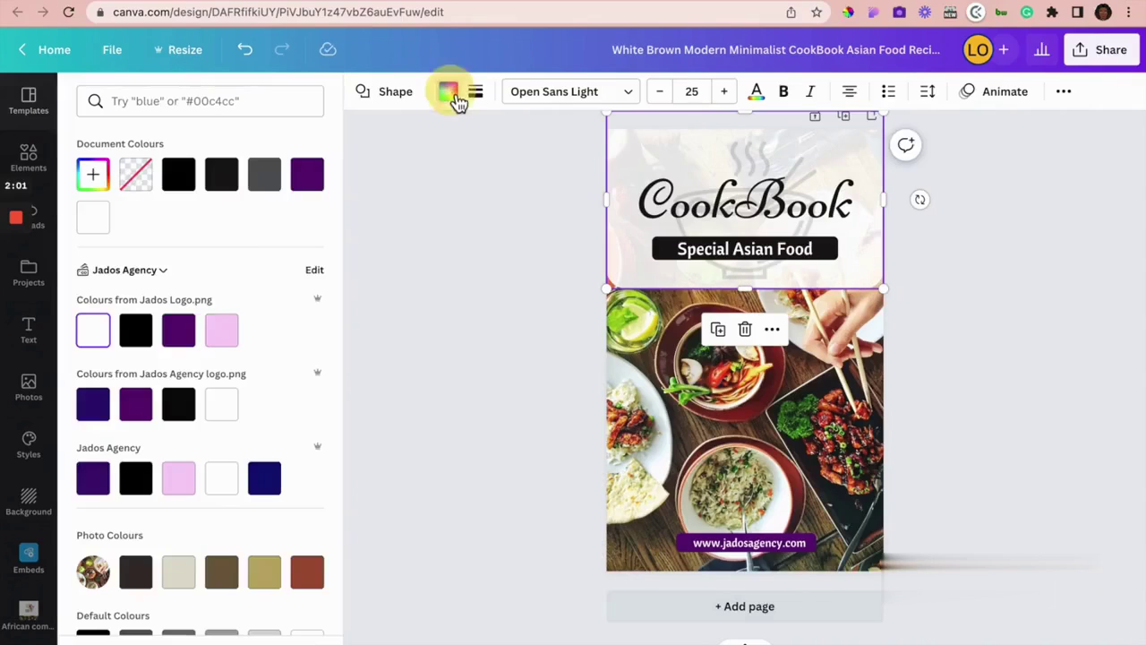
{"action": "left_click", "coordinate": [184, 333]}
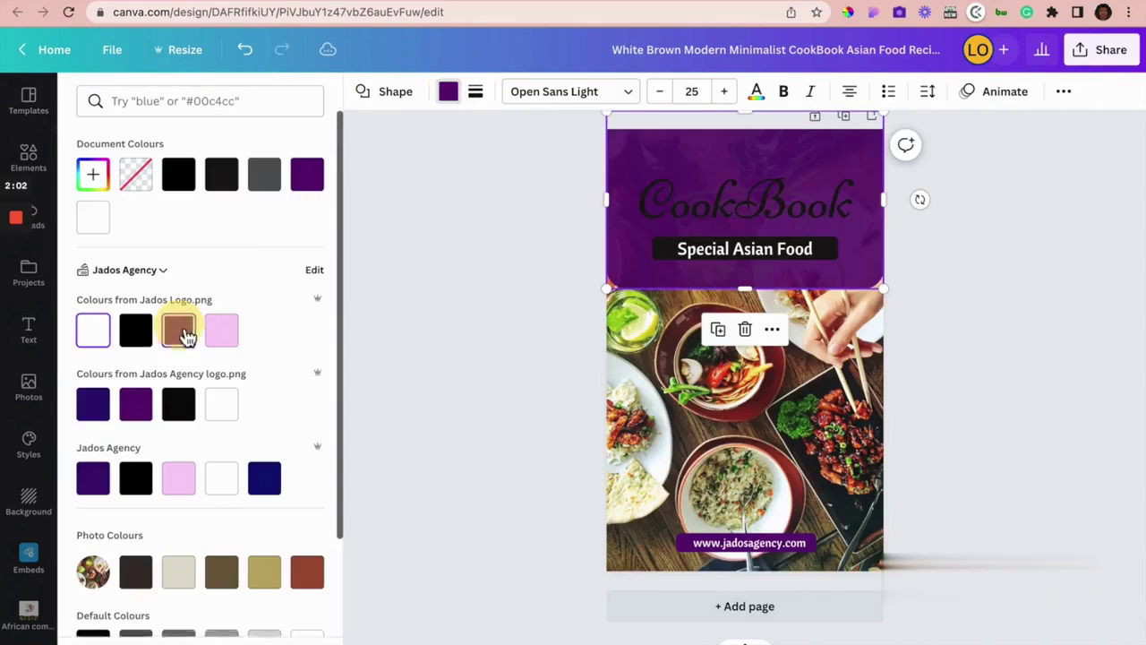
{"action": "left_click", "coordinate": [662, 206]}
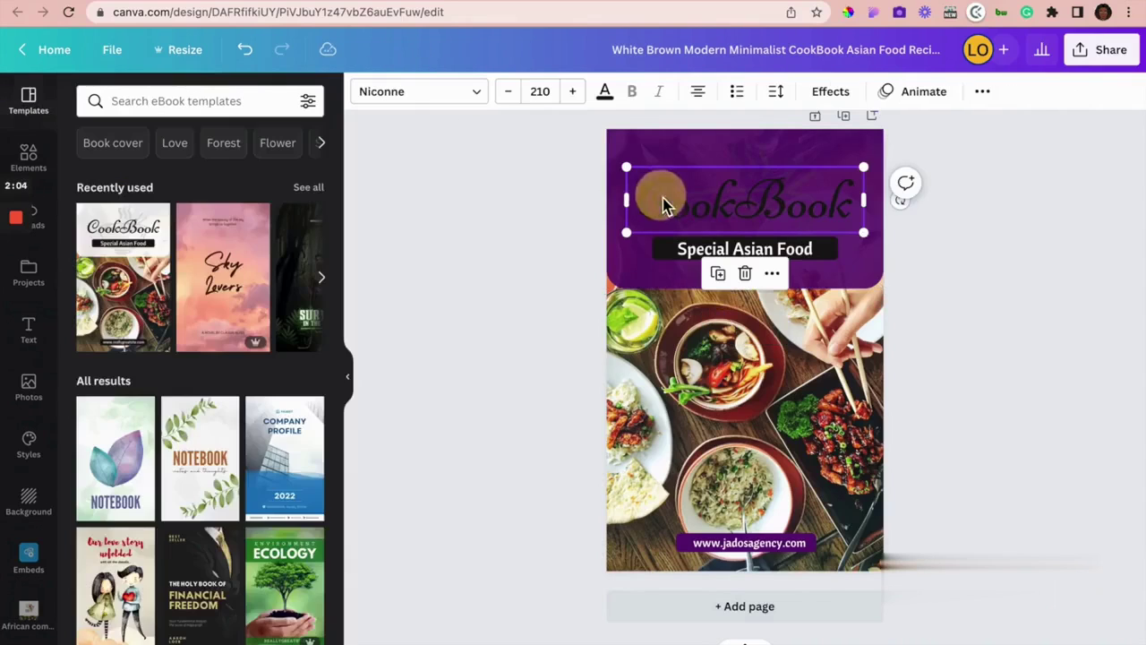
{"action": "left_click", "coordinate": [605, 92]}
{"action": "left_click", "coordinate": [231, 367]}
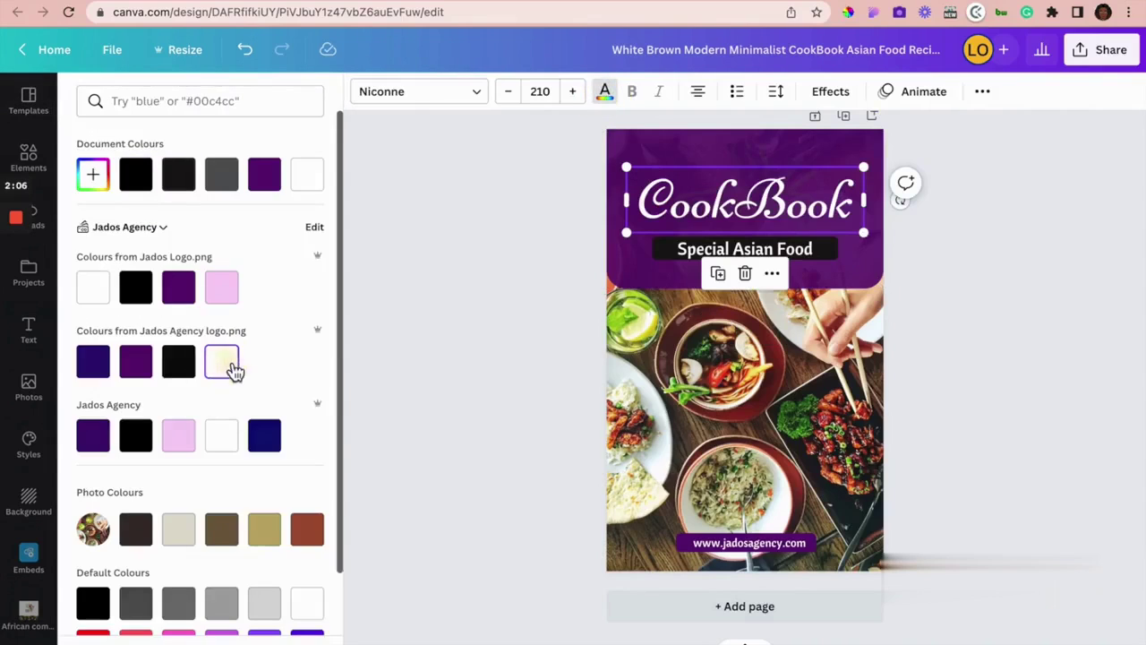
{"action": "left_click", "coordinate": [917, 383]}
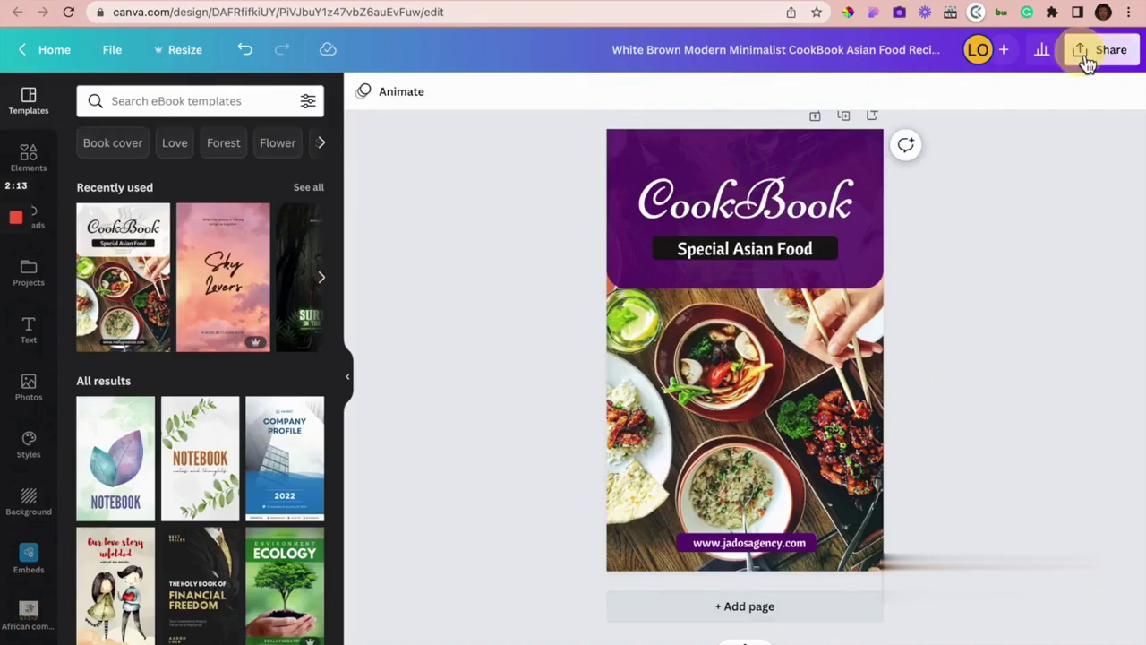
- Download the CookBook cover design as a PNG image
{"action": "left_click", "coordinate": [1085, 53]}
{"action": "left_click", "coordinate": [922, 433]}
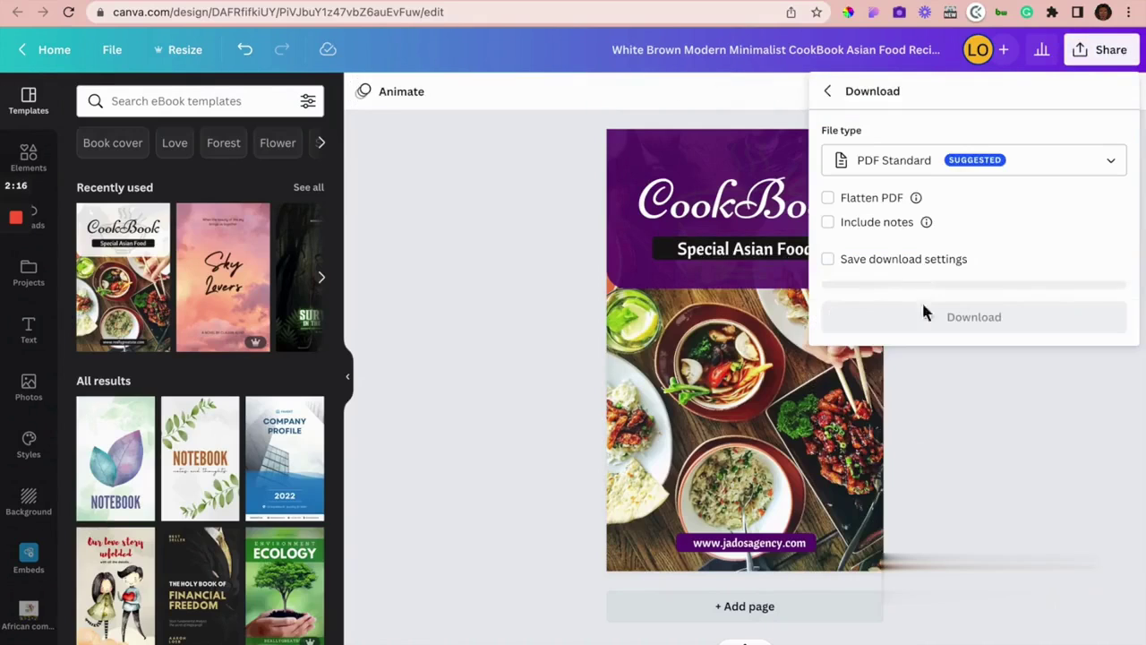
{"action": "left_click", "coordinate": [928, 165]}
{"action": "left_click", "coordinate": [913, 163]}
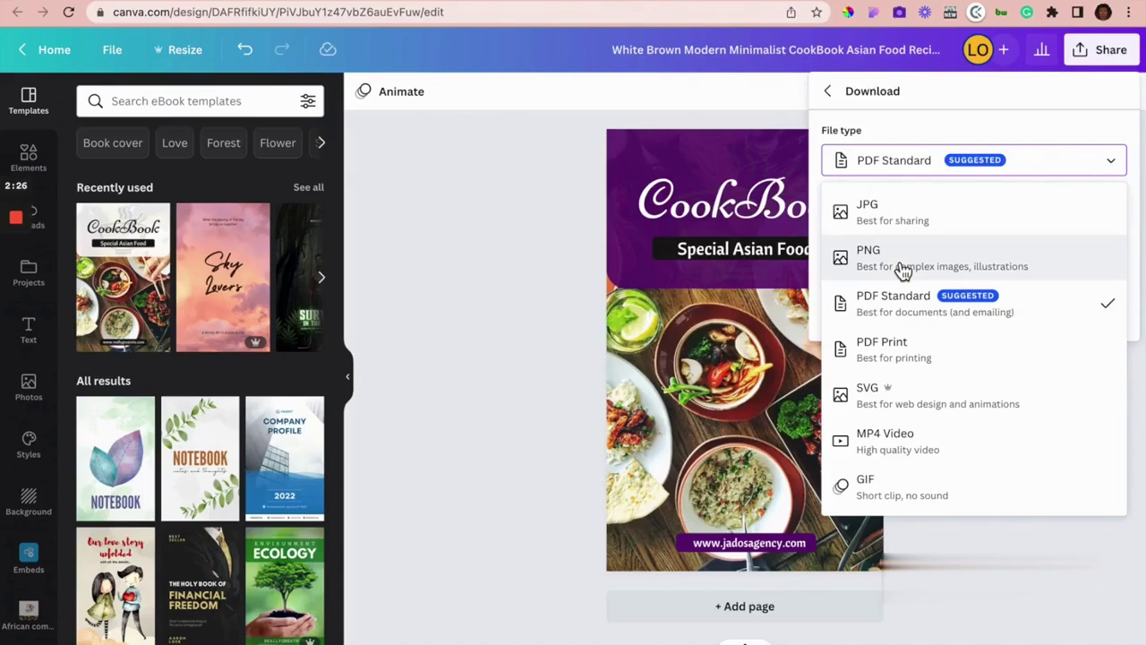
{"action": "left_click", "coordinate": [902, 269]}
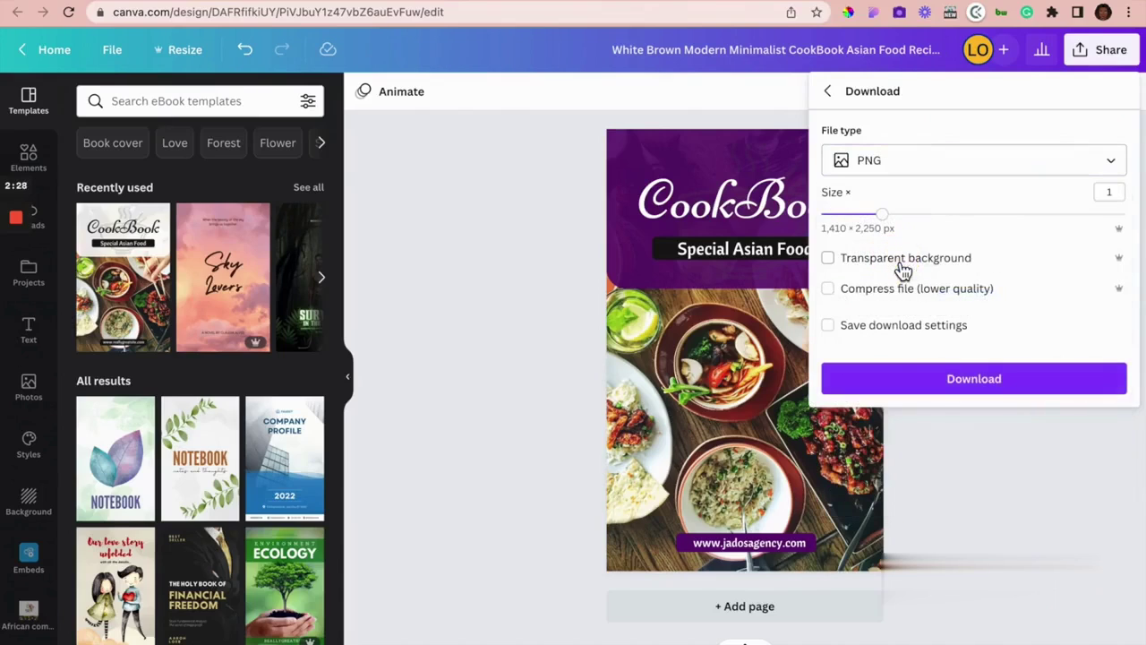
{"action": "left_click", "coordinate": [936, 381]}
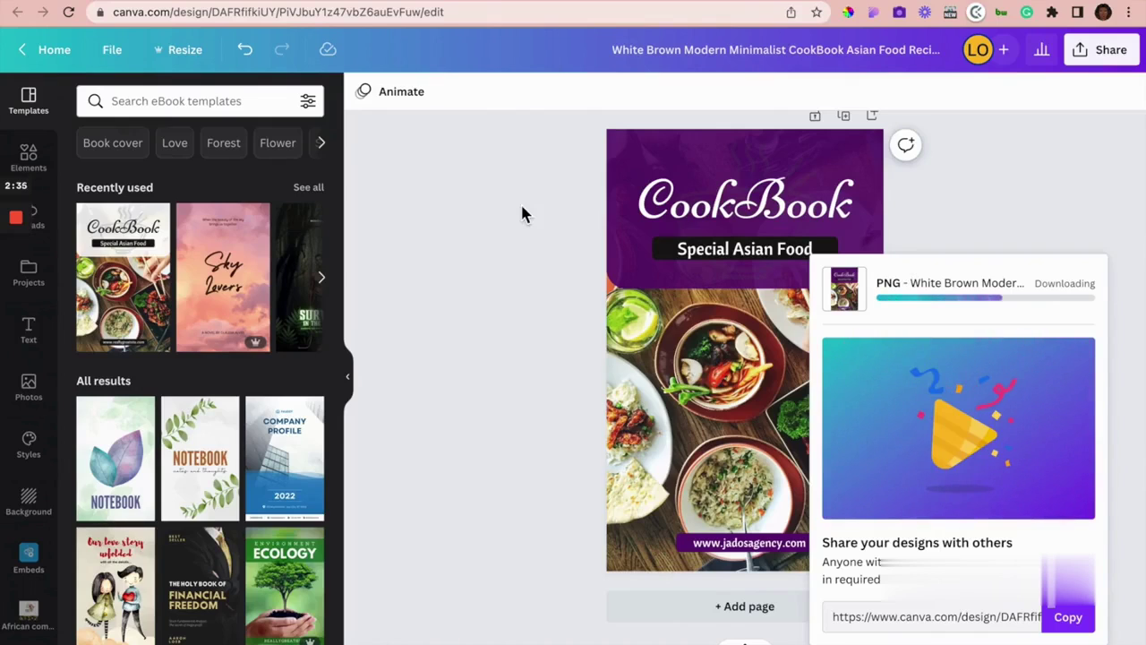
- Upload the downloaded cover PNG and place it on a newly added page 2
{"action": "left_click", "coordinate": [32, 214]}
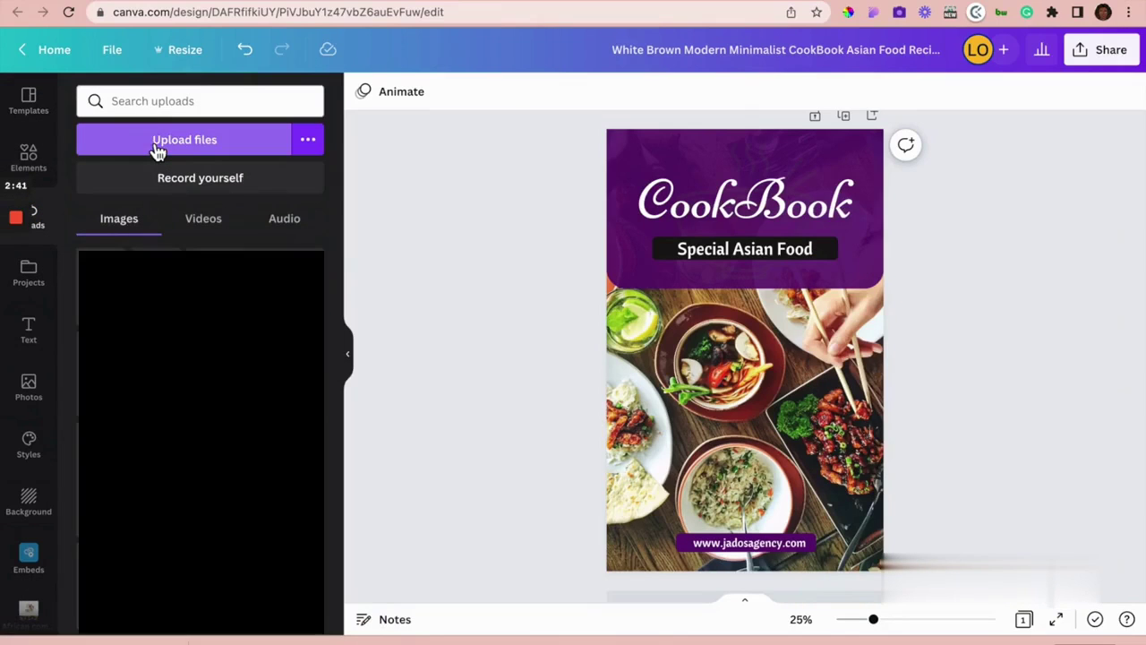
{"action": "left_click", "coordinate": [157, 143]}
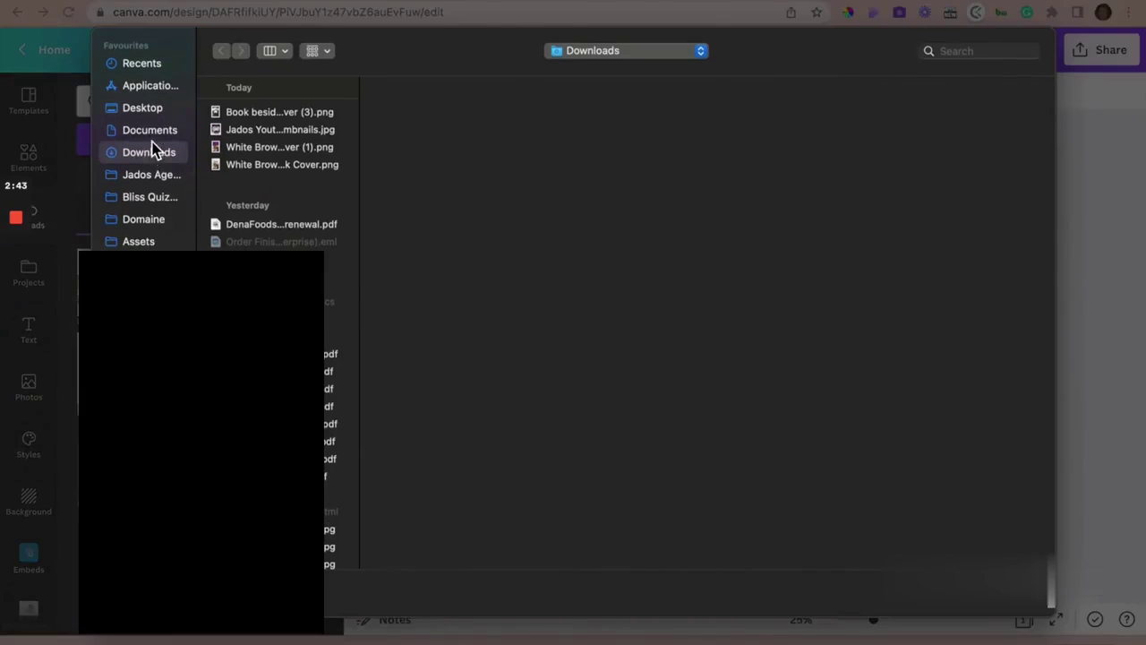
{"action": "left_click", "coordinate": [273, 147]}
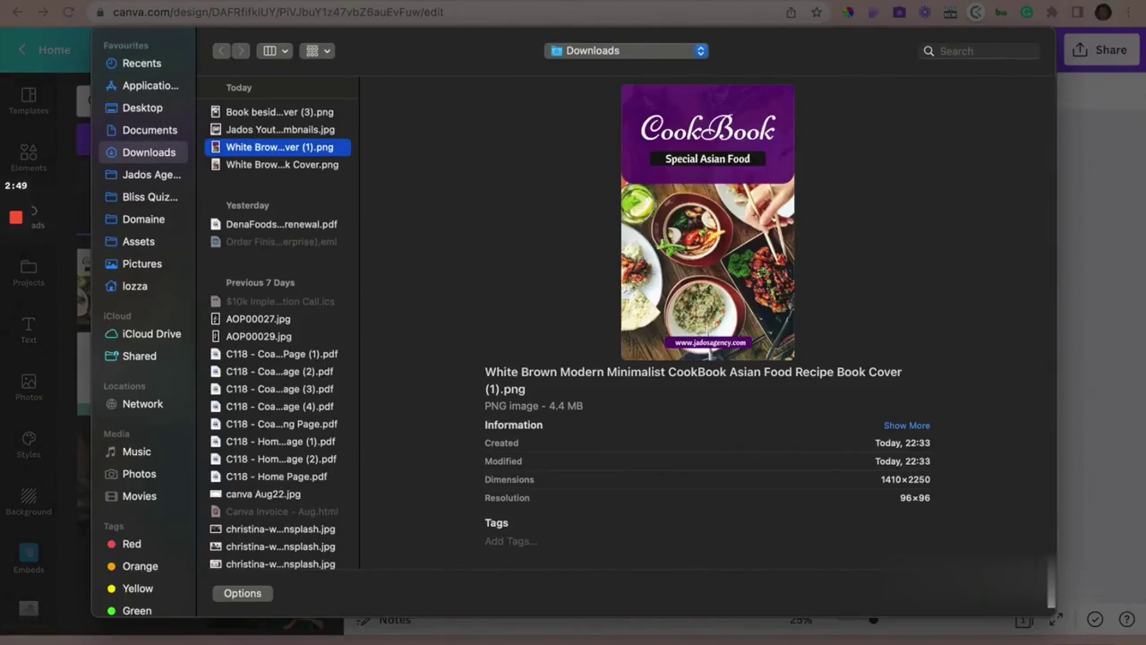
{"action": "left_click", "coordinate": [1018, 614]}
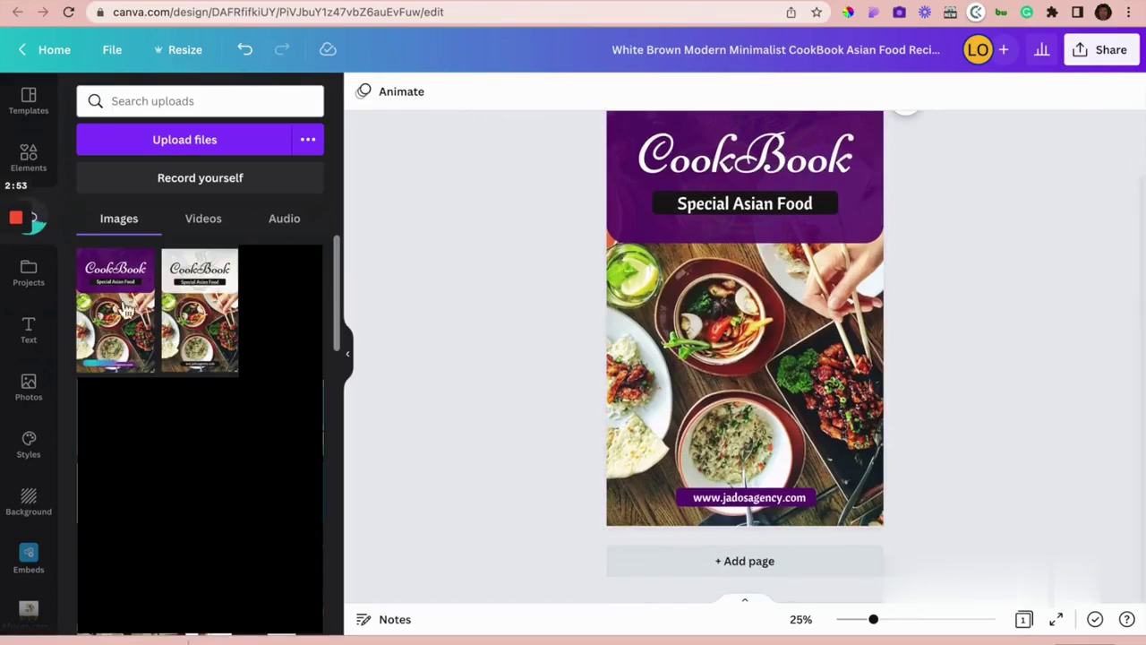
{"action": "left_click", "coordinate": [729, 559]}
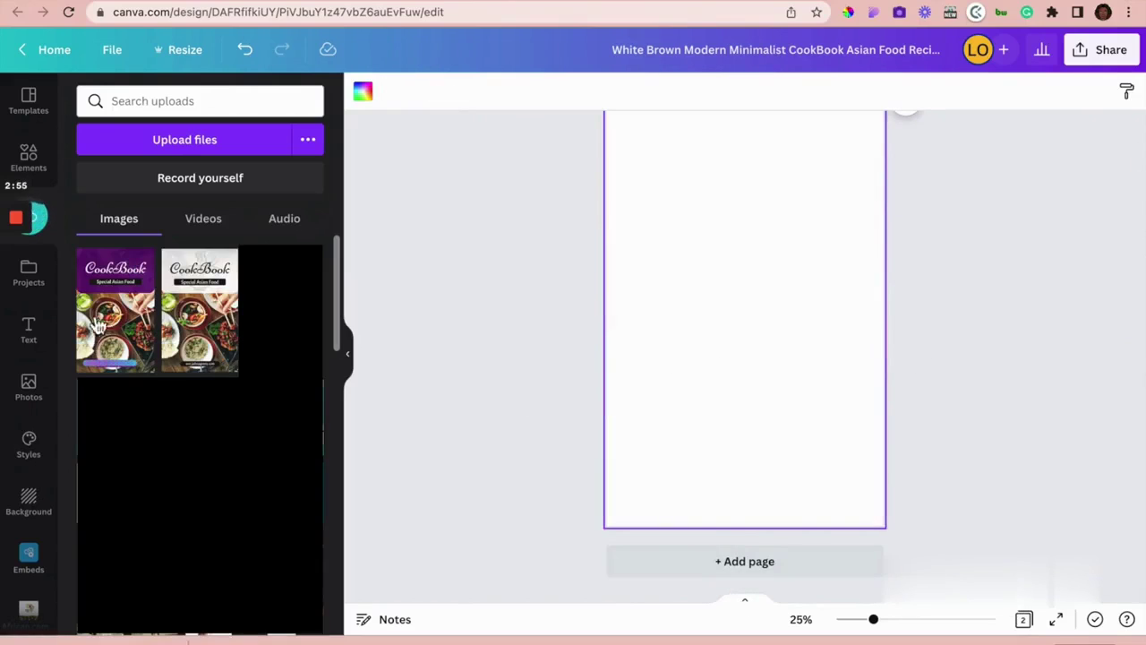
{"action": "left_click_drag", "start_coordinate": [98, 325], "coordinate": [660, 316]}
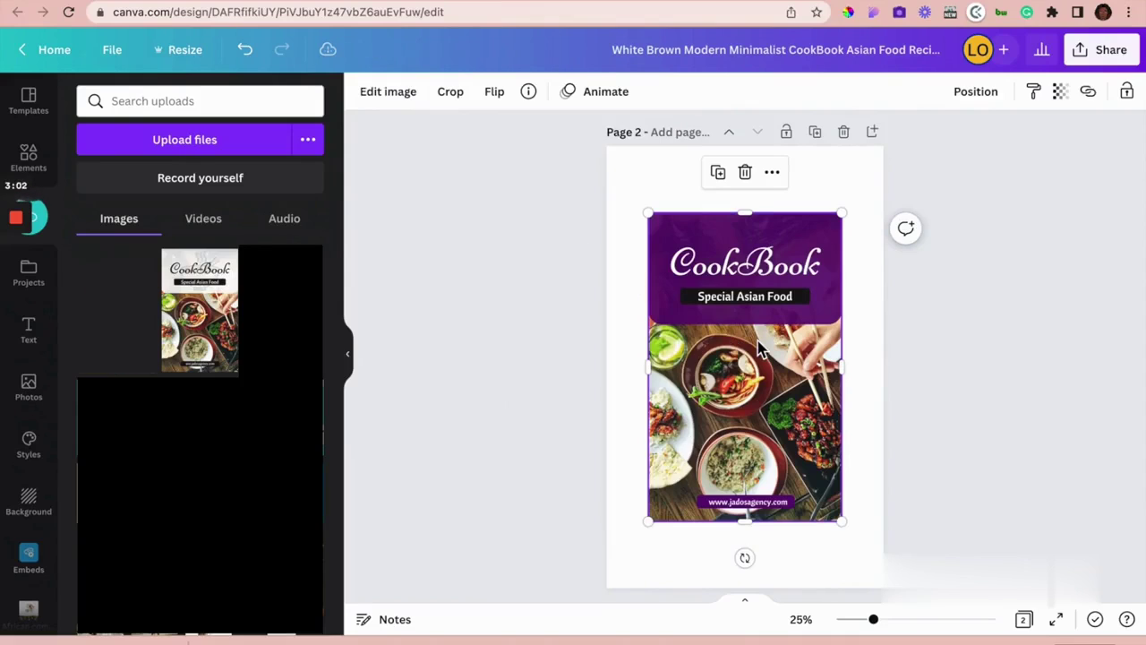
- Open the cover image's Edit image effects and scroll to Smartmockups
{"action": "left_click", "coordinate": [396, 99]}
{"action": "scroll", "coordinate": [199, 289], "scroll_direction": "down", "scroll_amount": 1}
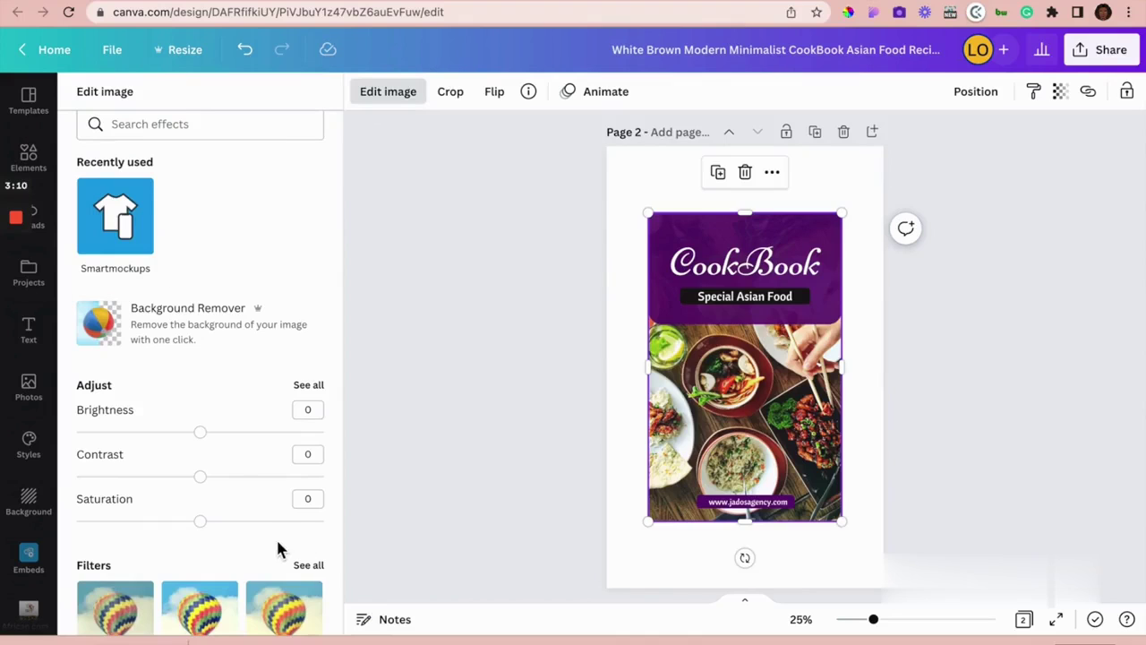
{"action": "scroll", "coordinate": [278, 541], "scroll_direction": "down", "scroll_amount": 2}
{"action": "scroll", "coordinate": [277, 548], "scroll_direction": "down", "scroll_amount": 5}
{"action": "scroll", "coordinate": [278, 548], "scroll_direction": "down", "scroll_amount": 1}
{"action": "scroll", "coordinate": [277, 548], "scroll_direction": "down", "scroll_amount": 2}
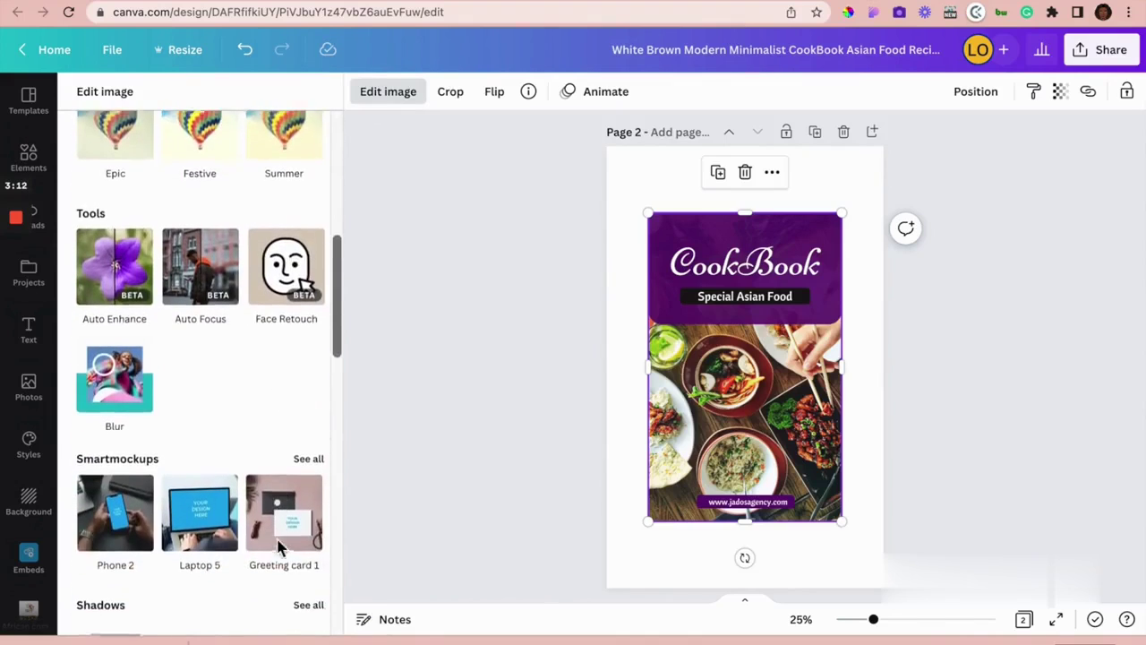
{"action": "scroll", "coordinate": [283, 548], "scroll_direction": "down", "scroll_amount": 2}
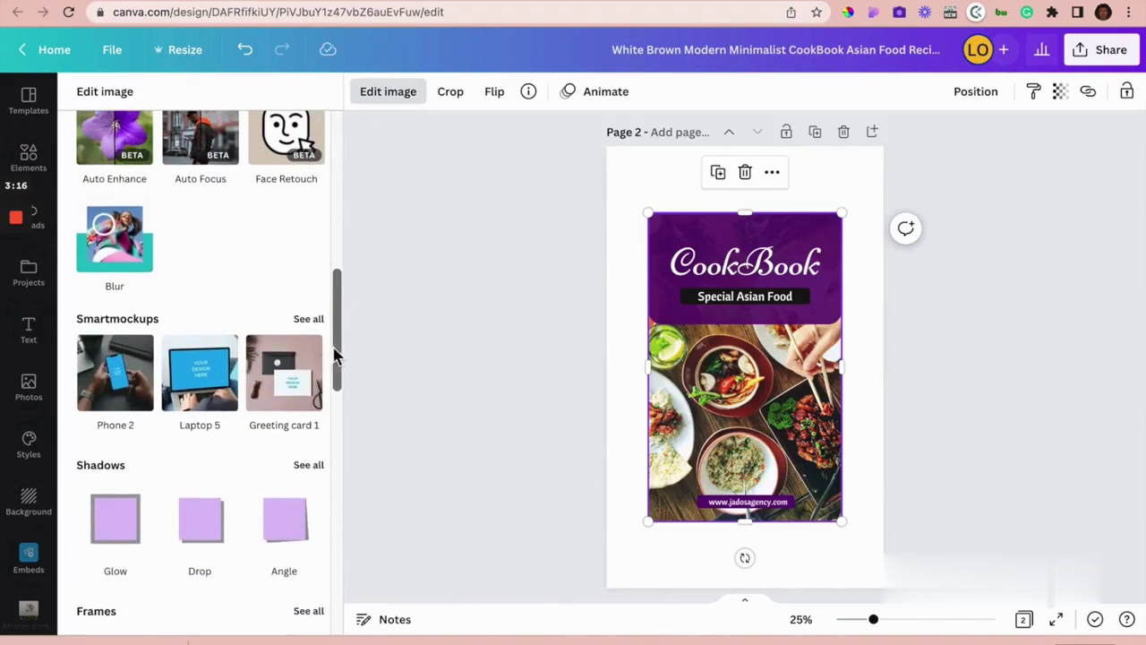
- Show all Smartmockups and scroll down to the Books mockups
{"action": "left_click", "coordinate": [311, 322]}
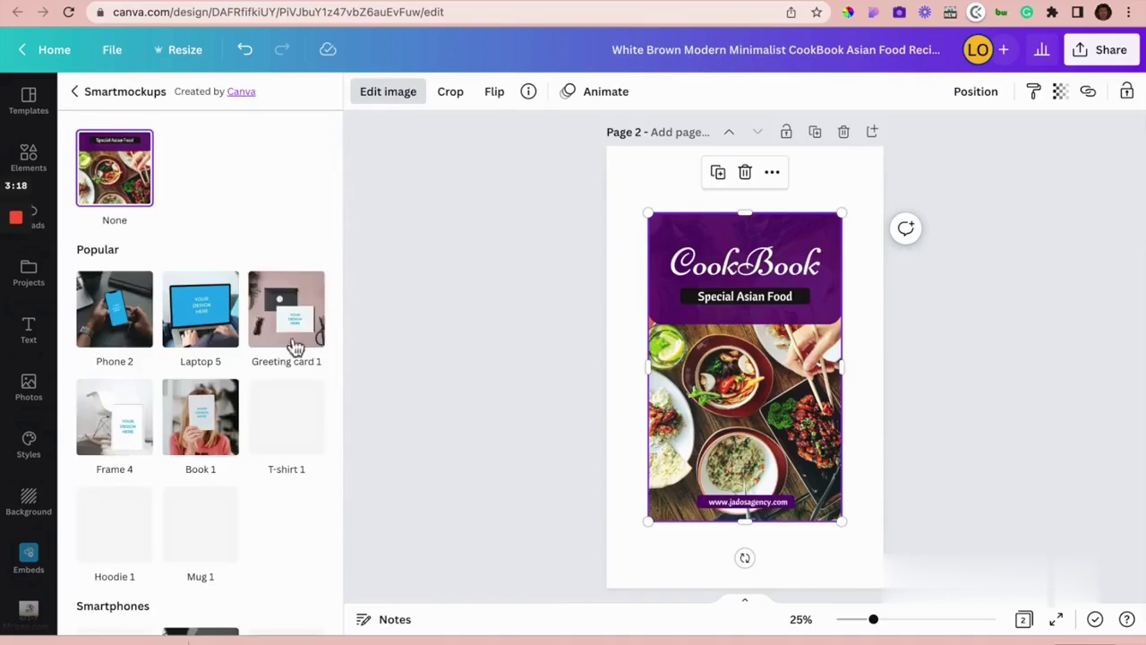
{"action": "scroll", "coordinate": [215, 429], "scroll_direction": "down", "scroll_amount": 1}
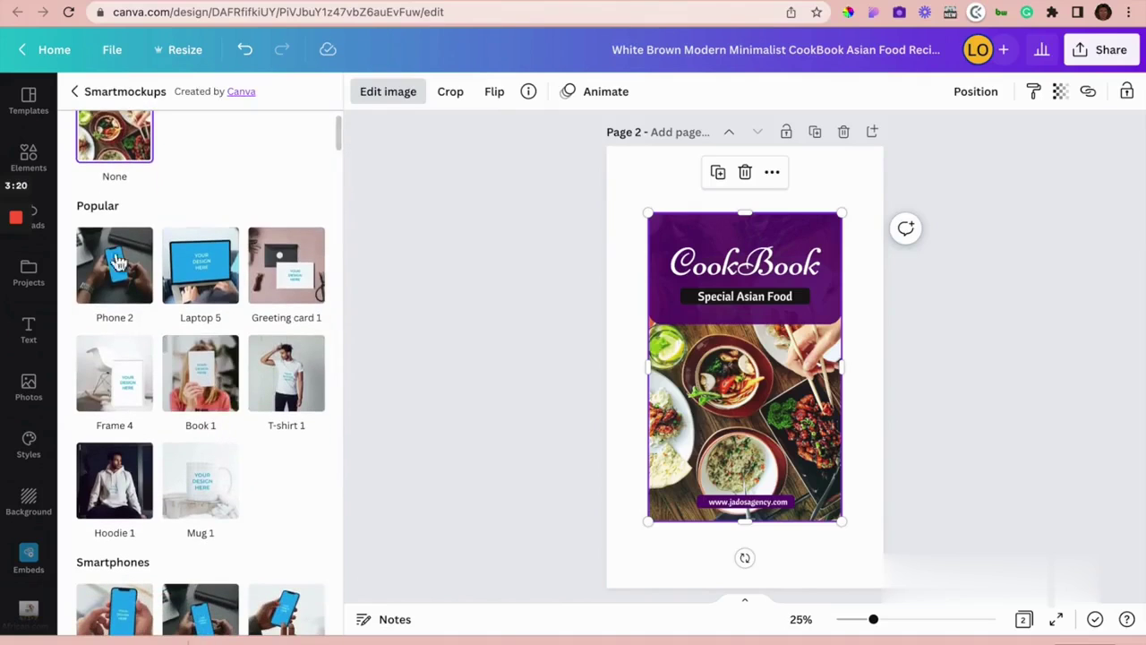
{"action": "scroll", "coordinate": [184, 475], "scroll_direction": "down", "scroll_amount": 2}
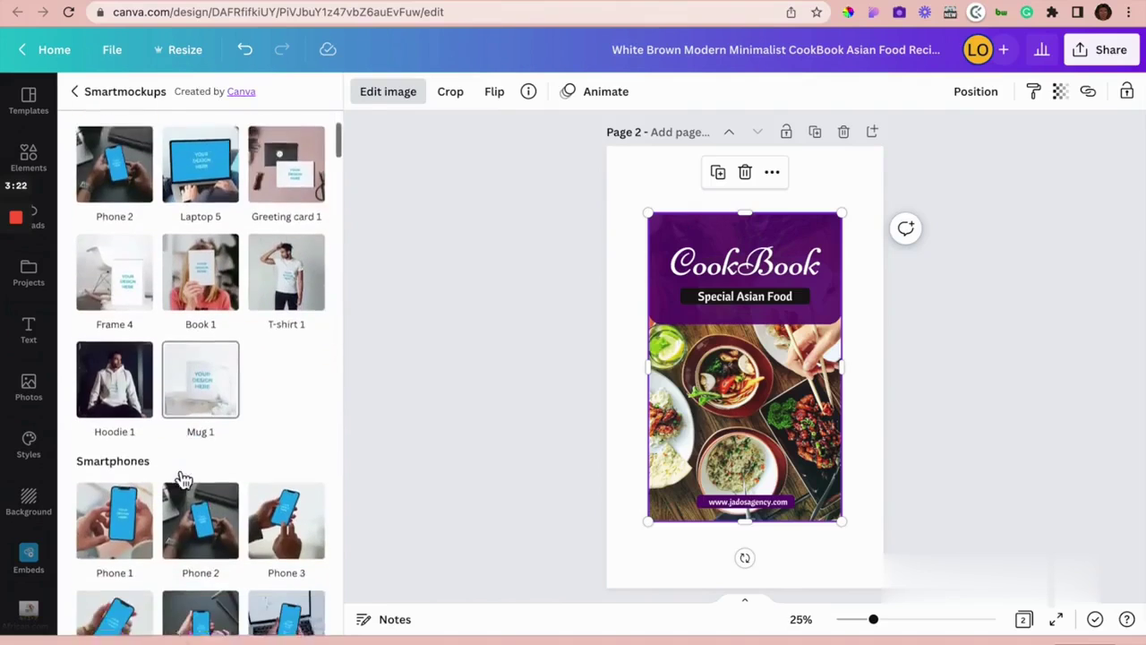
{"action": "scroll", "coordinate": [179, 478], "scroll_direction": "down", "scroll_amount": 4}
{"action": "scroll", "coordinate": [179, 477], "scroll_direction": "down", "scroll_amount": 12}
{"action": "scroll", "coordinate": [181, 479], "scroll_direction": "down", "scroll_amount": 12}
{"action": "scroll", "coordinate": [183, 481], "scroll_direction": "down", "scroll_amount": 6}
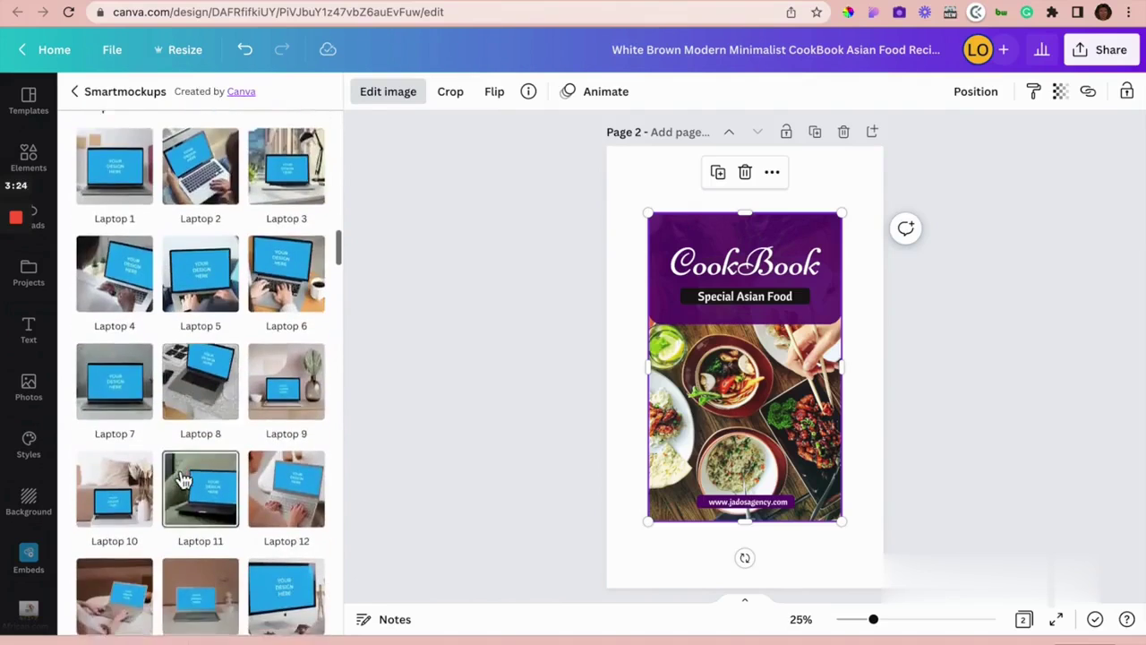
{"action": "scroll", "coordinate": [184, 482], "scroll_direction": "down", "scroll_amount": 6}
{"action": "scroll", "coordinate": [182, 481], "scroll_direction": "down", "scroll_amount": 10}
{"action": "scroll", "coordinate": [179, 475], "scroll_direction": "down", "scroll_amount": 7}
{"action": "scroll", "coordinate": [181, 477], "scroll_direction": "down", "scroll_amount": 4}
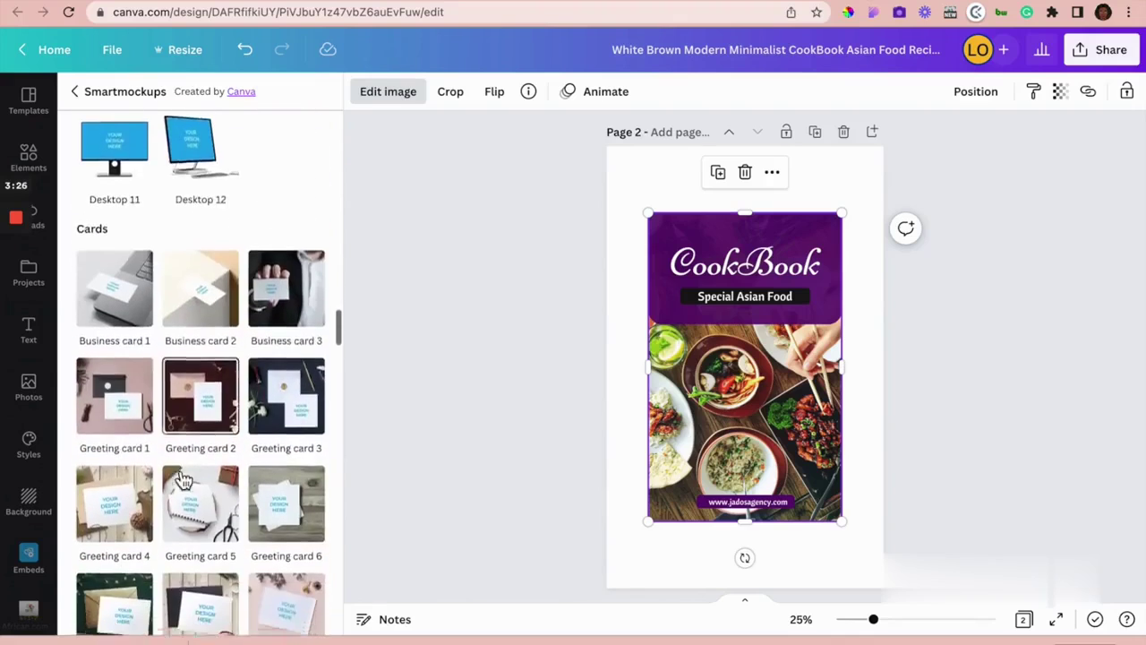
{"action": "scroll", "coordinate": [184, 478], "scroll_direction": "down", "scroll_amount": 5}
{"action": "scroll", "coordinate": [179, 477], "scroll_direction": "down", "scroll_amount": 10}
{"action": "scroll", "coordinate": [180, 479], "scroll_direction": "down", "scroll_amount": 2}
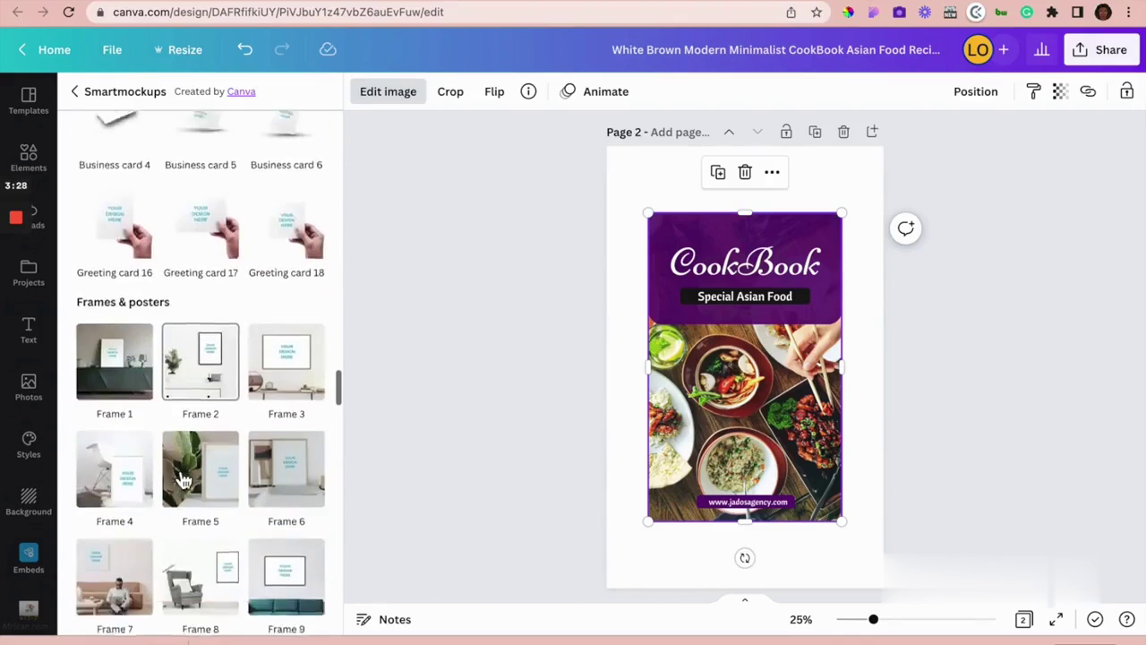
{"action": "scroll", "coordinate": [183, 480], "scroll_direction": "down", "scroll_amount": 9}
{"action": "scroll", "coordinate": [183, 481], "scroll_direction": "down", "scroll_amount": 6}
{"action": "scroll", "coordinate": [182, 478], "scroll_direction": "down", "scroll_amount": 5}
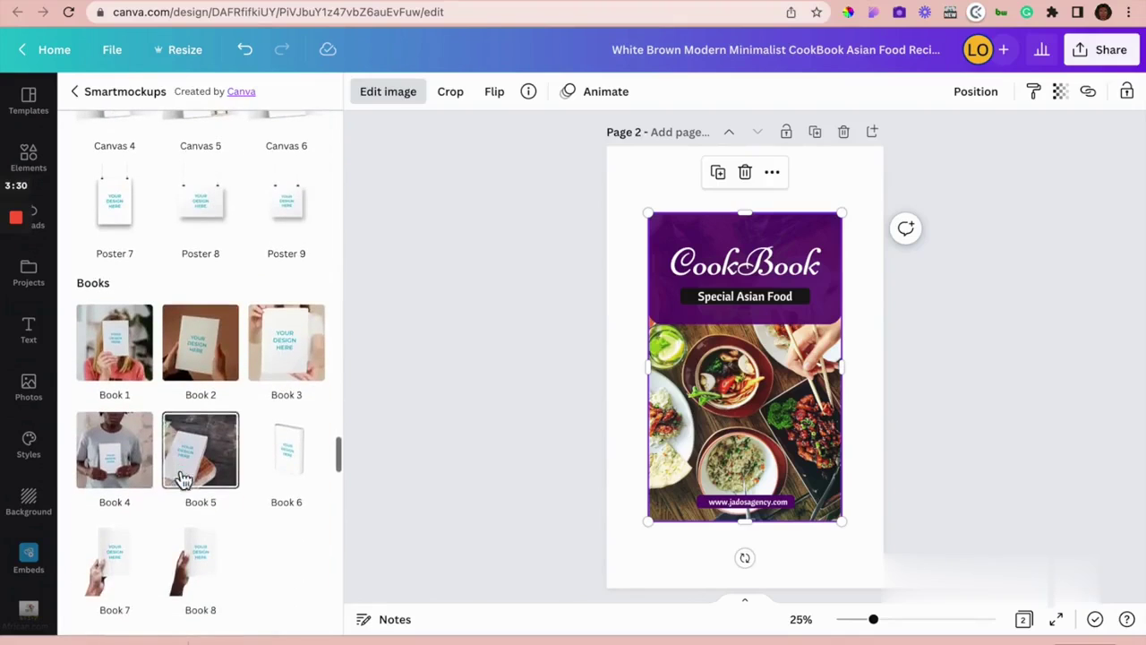
{"action": "scroll", "coordinate": [209, 593], "scroll_direction": "down", "scroll_amount": 1}
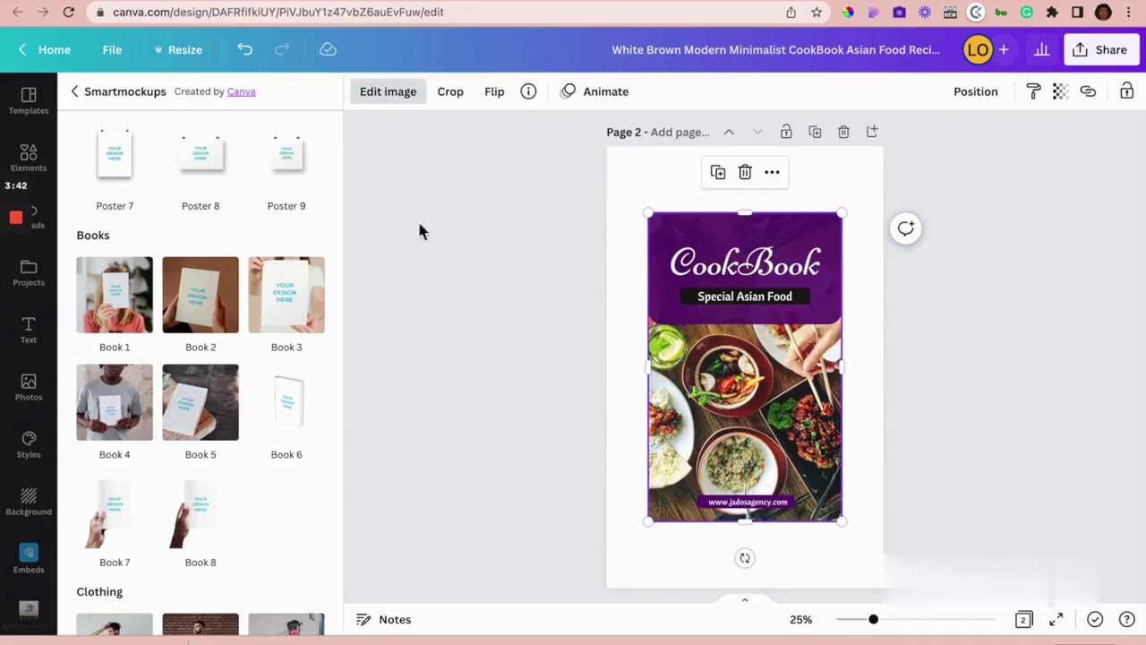
- Apply the Book 6 standing-book mockup and set its crop to Fit
{"action": "left_click", "coordinate": [298, 406]}
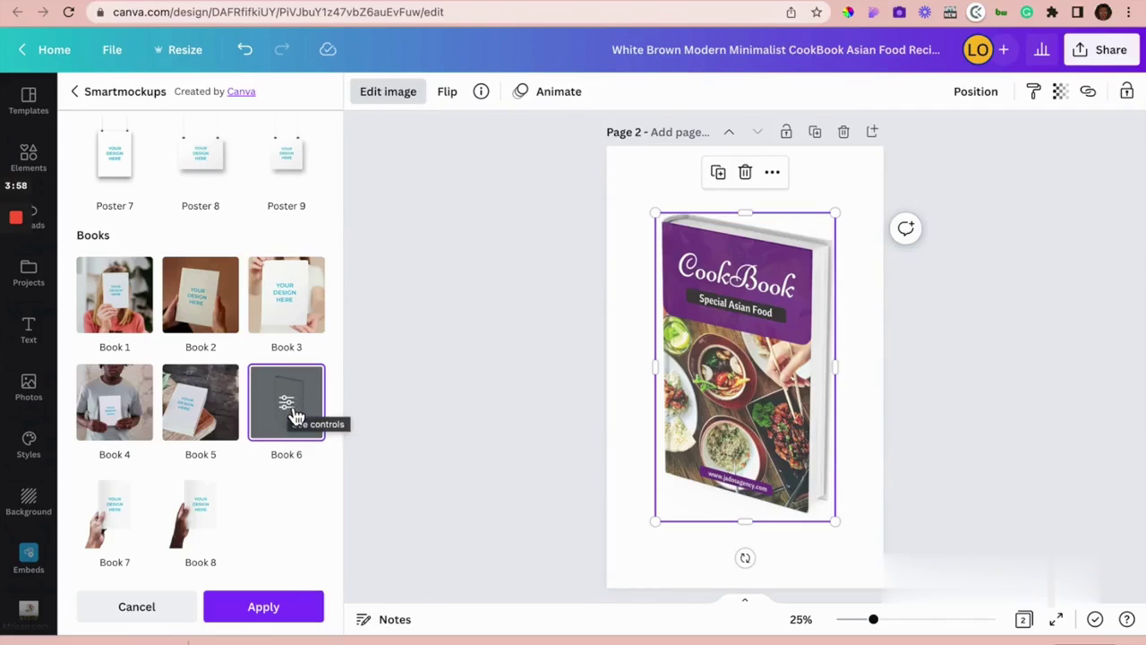
{"action": "left_click", "coordinate": [292, 412]}
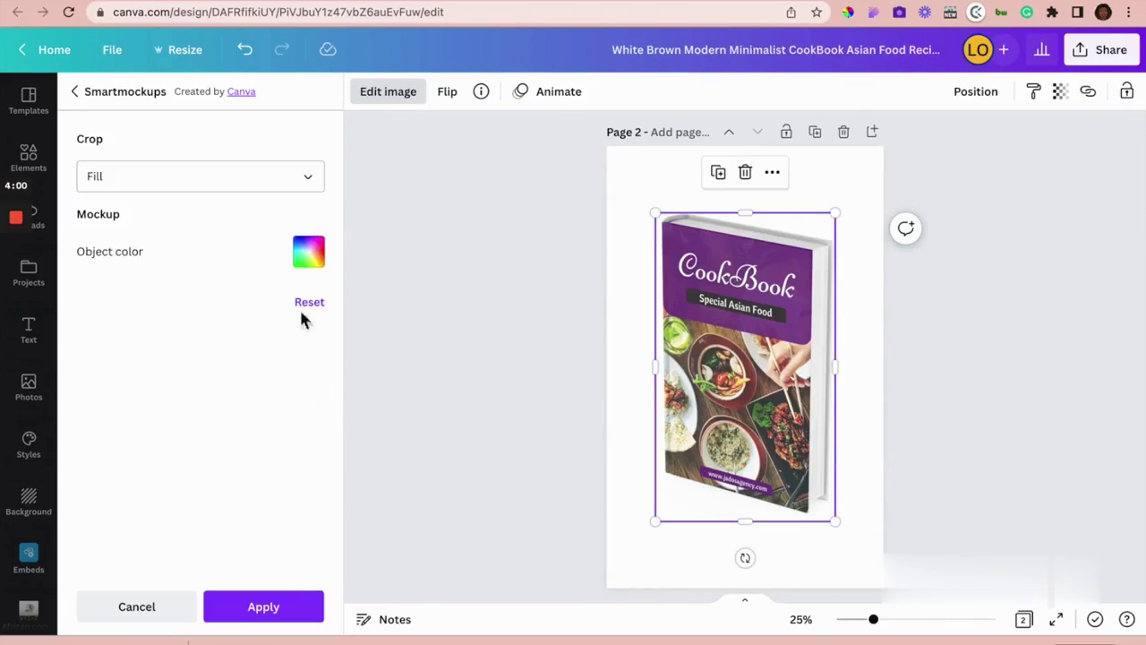
{"action": "left_click", "coordinate": [250, 188]}
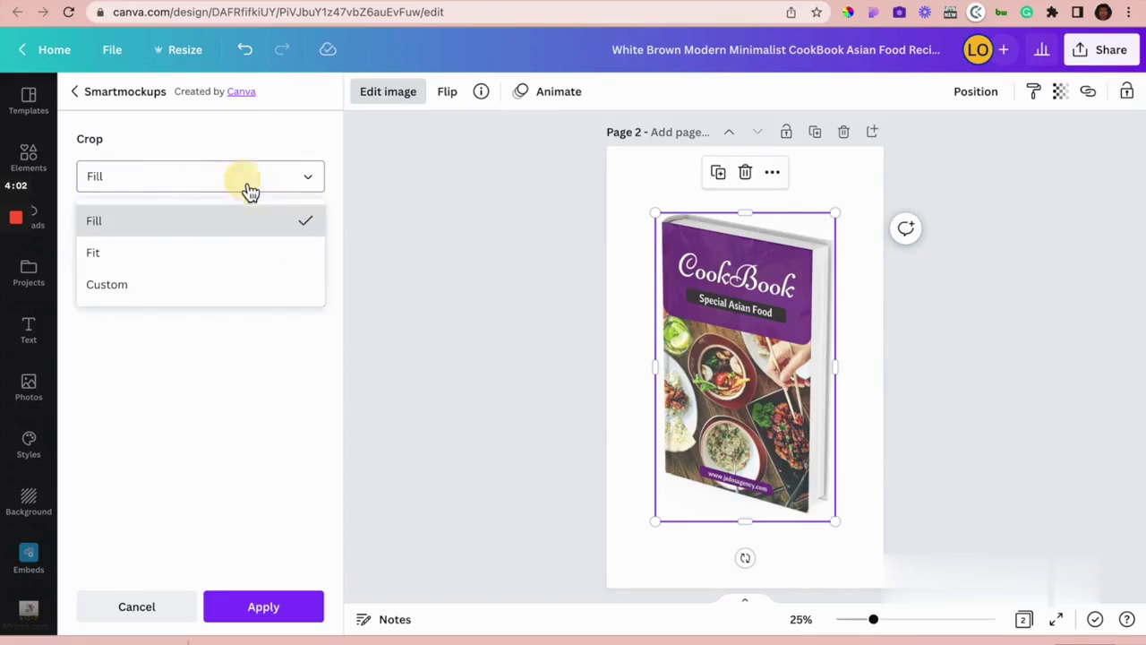
{"action": "left_click", "coordinate": [174, 267]}
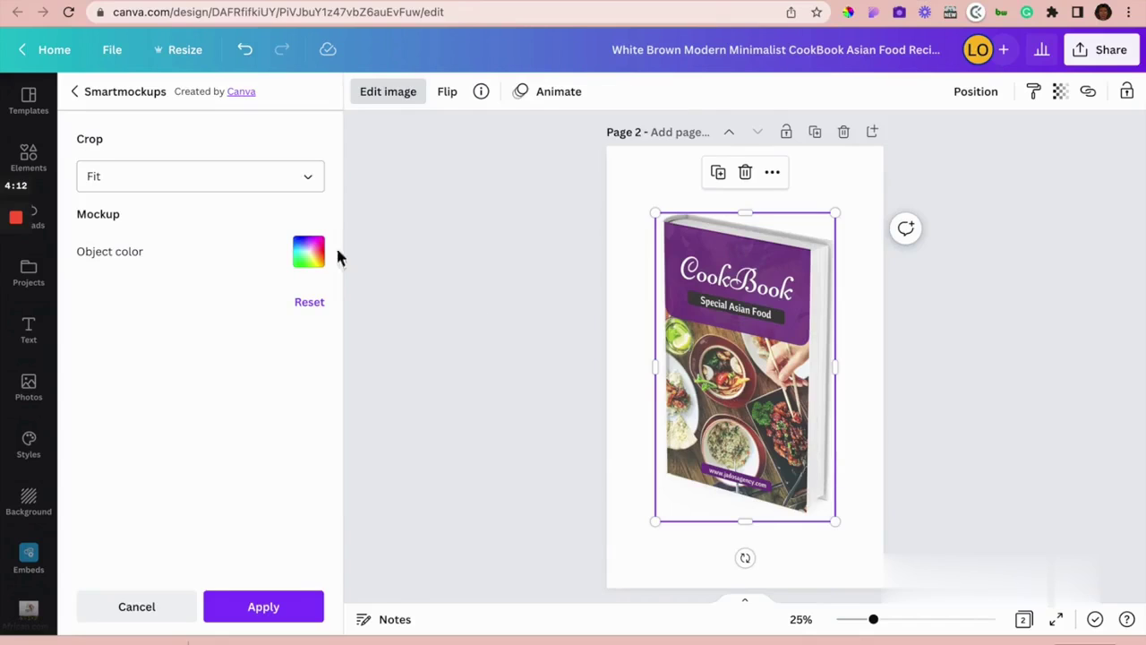
- Try a custom crop position, then return the mockup crop to Fit
{"action": "left_click", "coordinate": [220, 179]}
{"action": "left_click", "coordinate": [113, 284]}
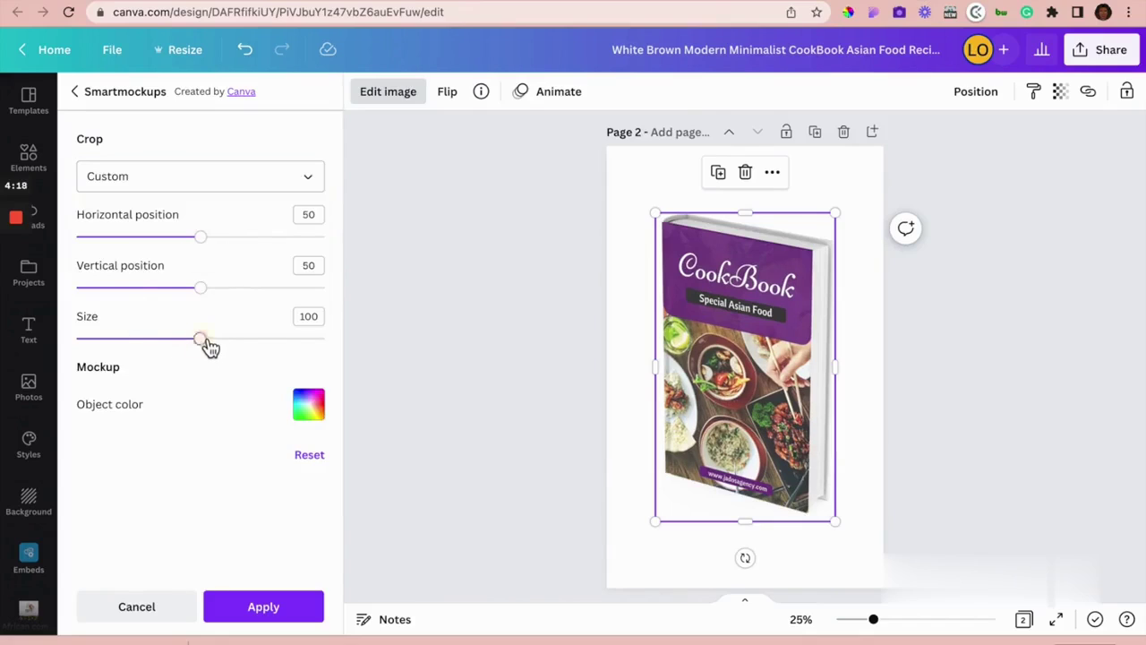
{"action": "left_click_drag", "start_coordinate": [201, 340], "coordinate": [158, 348]}
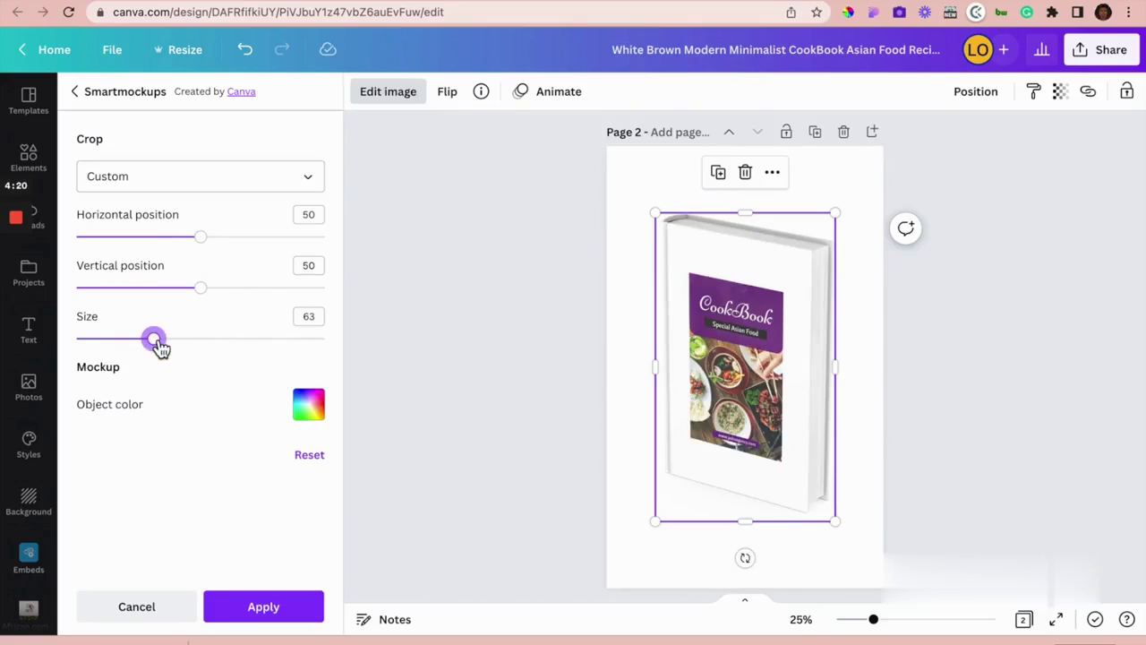
{"action": "left_click", "coordinate": [179, 190]}
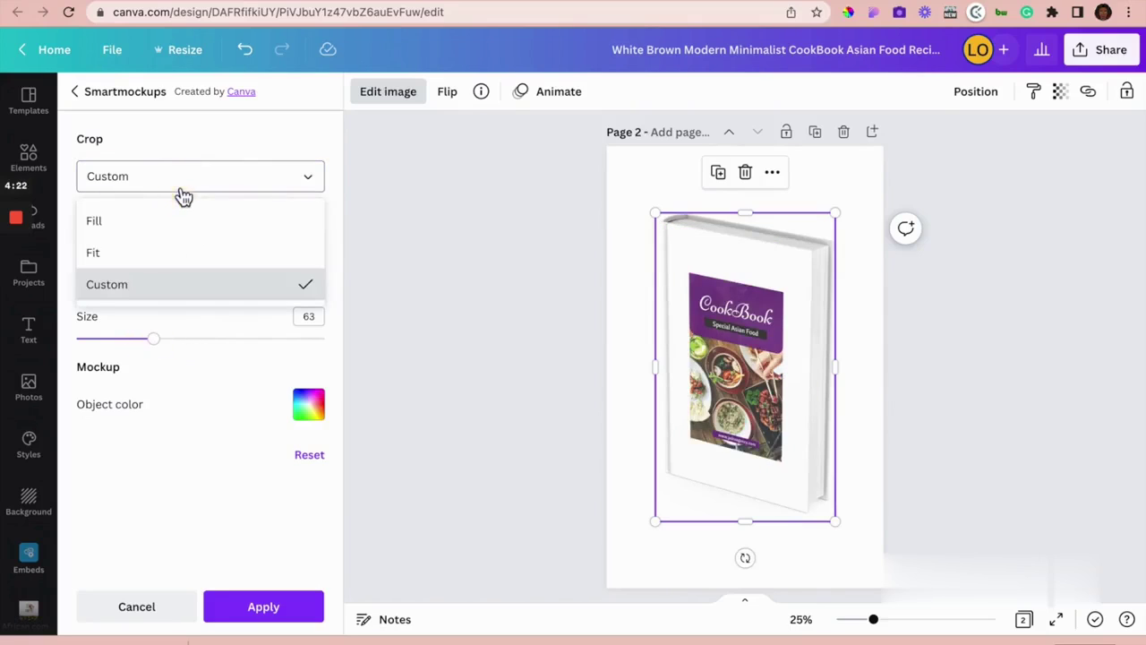
{"action": "left_click", "coordinate": [152, 267]}
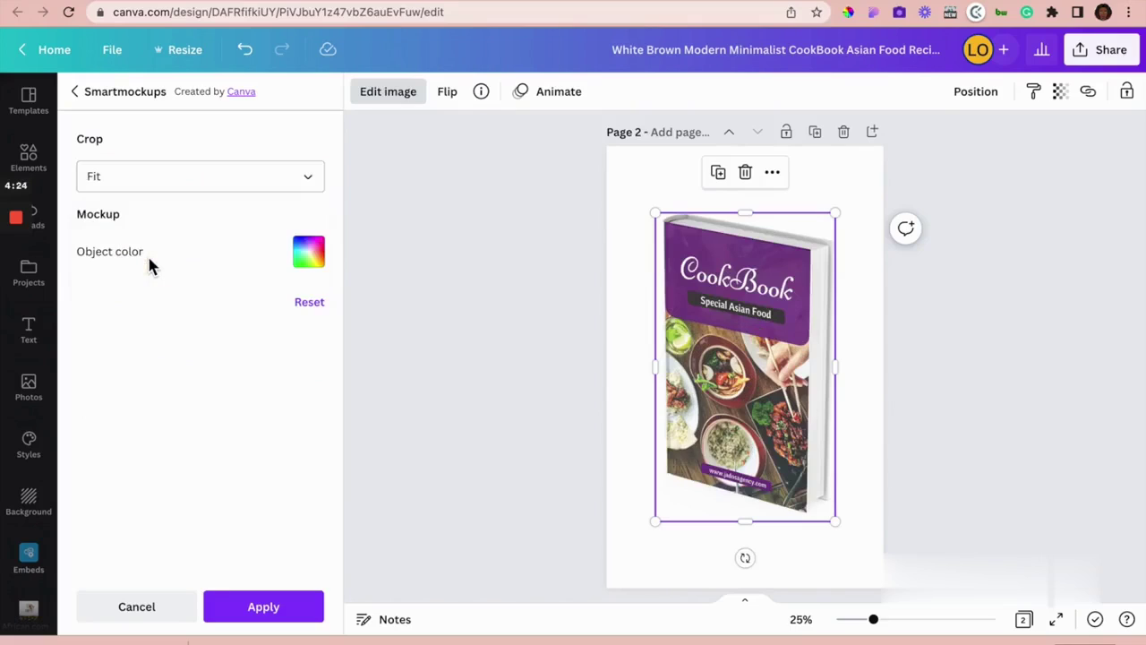
- Set the book mockup's object colour to the logo purple and apply the edit
{"action": "left_click", "coordinate": [308, 260]}
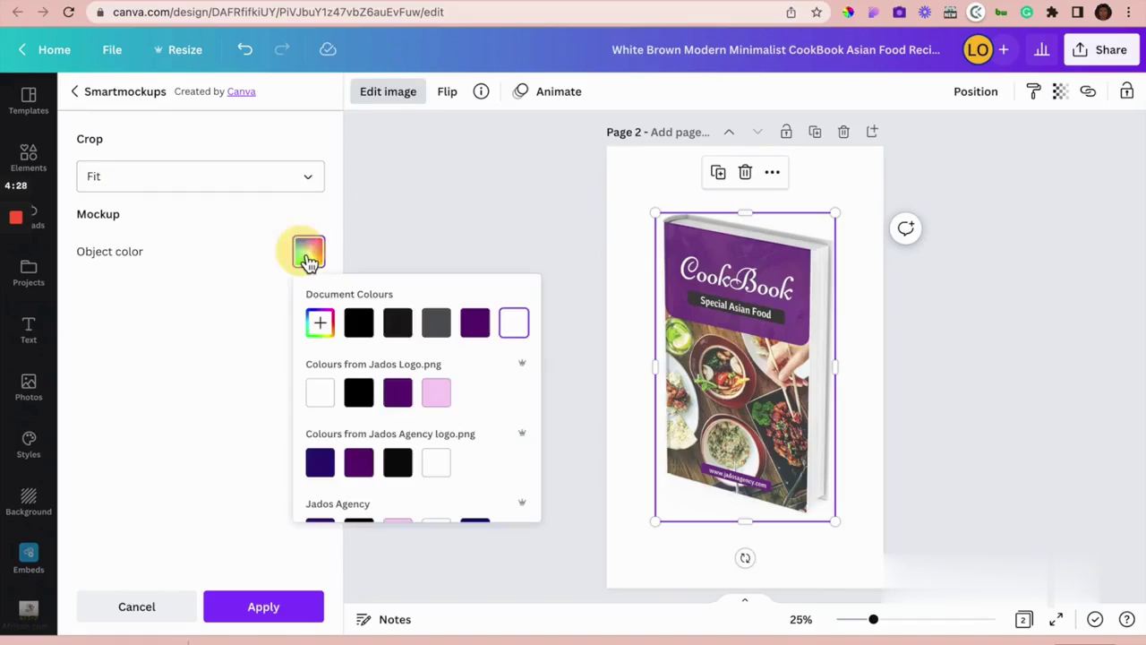
{"action": "left_click", "coordinate": [399, 394]}
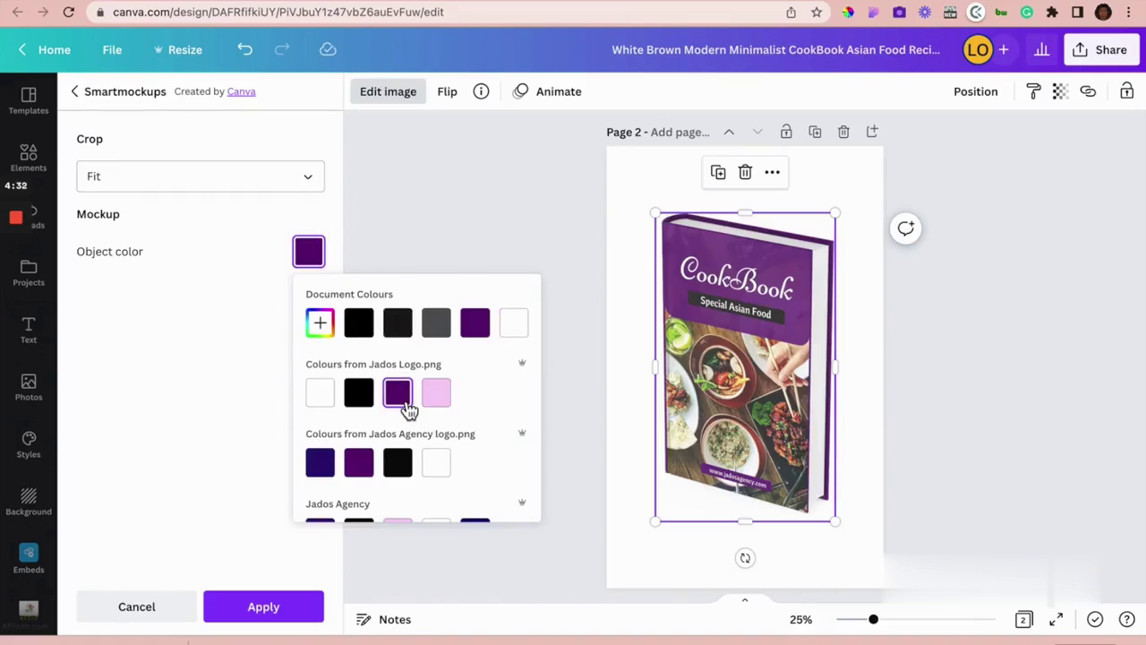
{"action": "left_click", "coordinate": [224, 391]}
{"action": "left_click", "coordinate": [215, 177]}
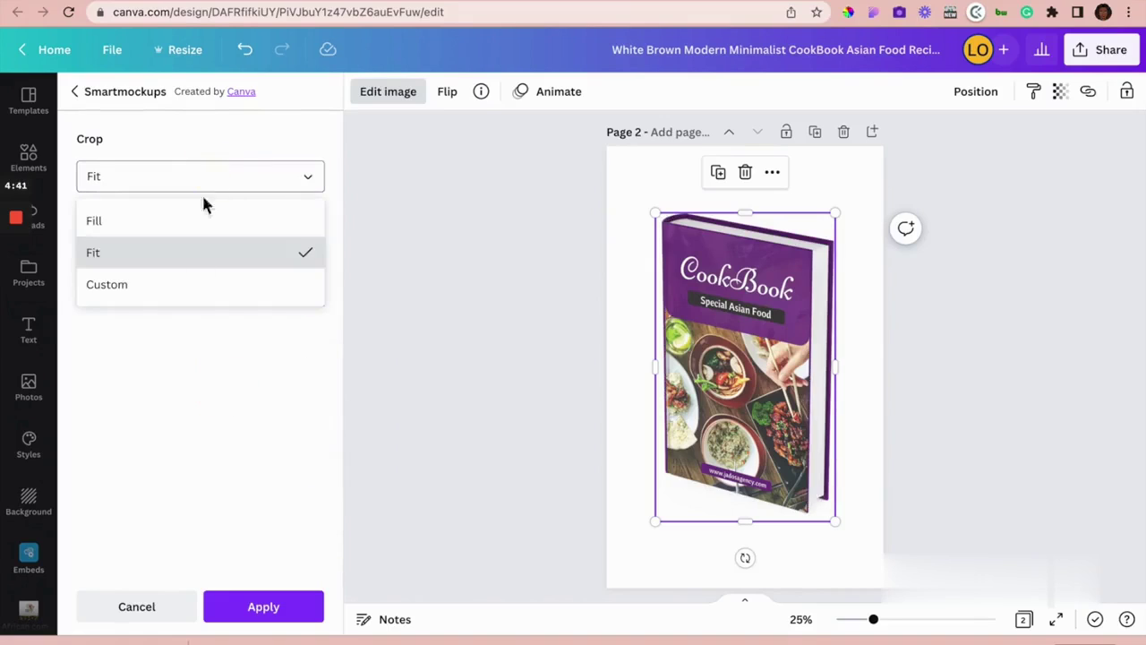
{"action": "left_click", "coordinate": [211, 488]}
{"action": "left_click", "coordinate": [276, 612]}
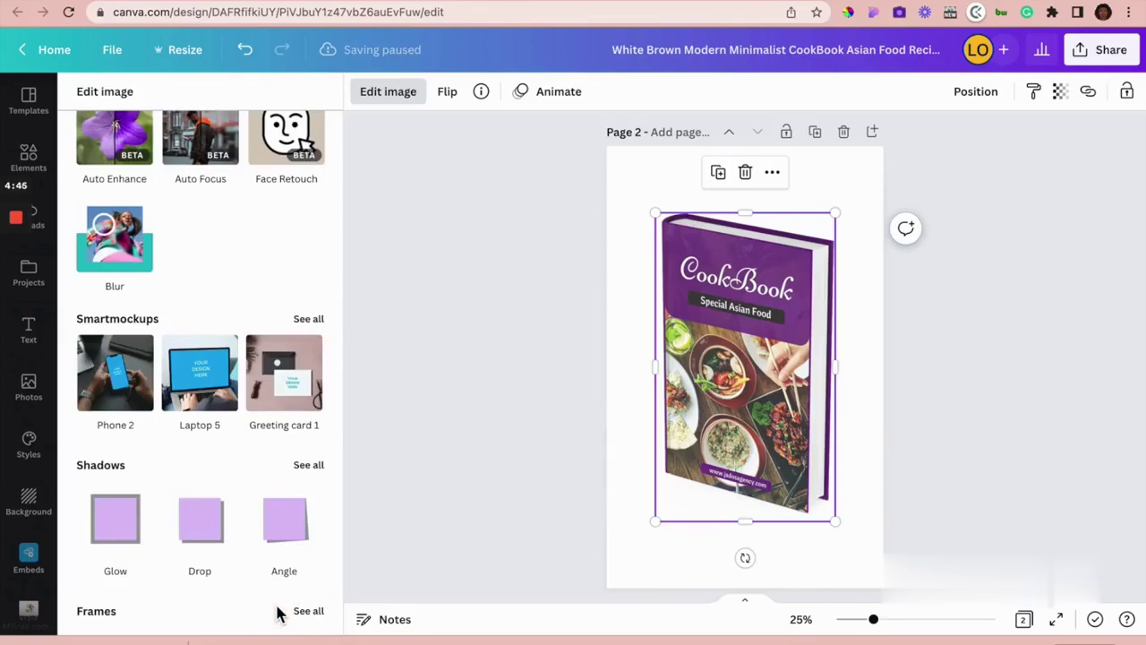
- Drag the mockup's corners outward so it nearly fills page 2
{"action": "mouse_move", "coordinate": [835, 214]}
{"action": "left_mouse_down"}
{"action": "mouse_move", "coordinate": [882, 175]}
{"action": "mouse_move", "coordinate": [867, 159]}
{"action": "left_mouse_up"}
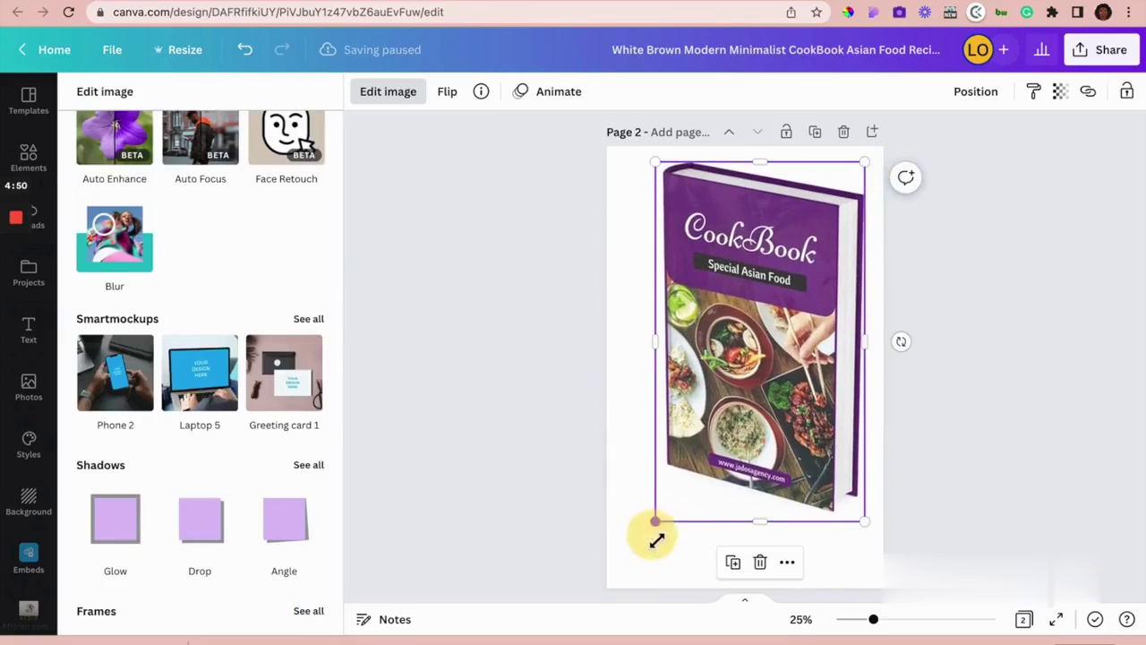
{"action": "left_click_drag", "start_coordinate": [657, 526], "coordinate": [627, 569]}
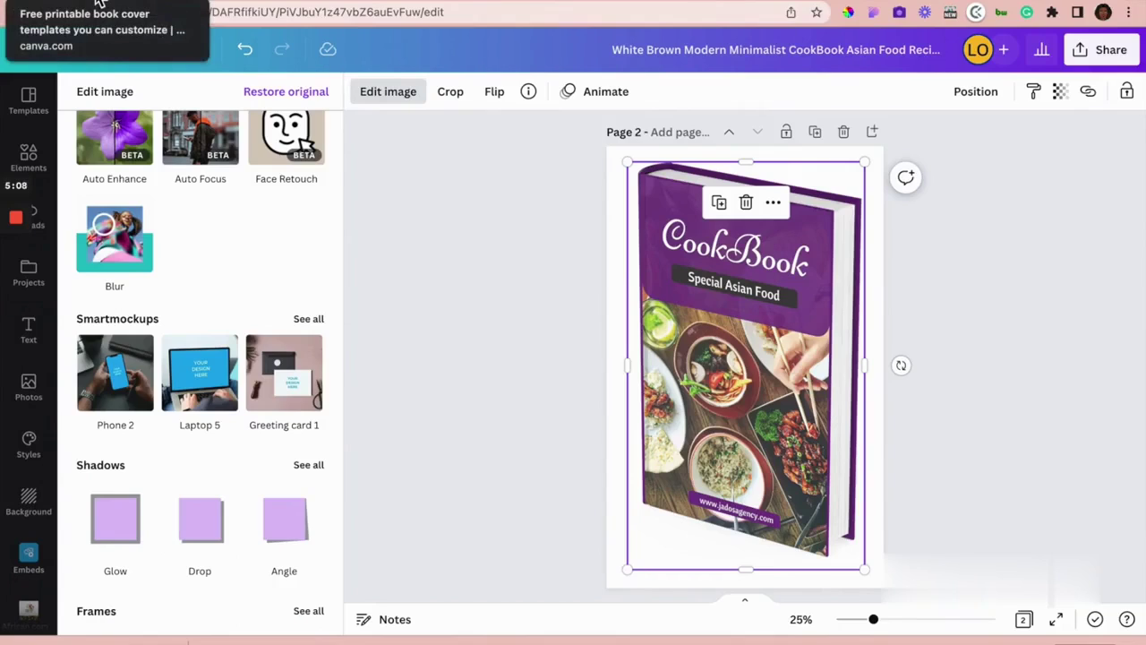
- From the book cover templates tab, go to Canva Home and open Smartmockups
{"action": "left_click", "coordinate": [100, 7]}
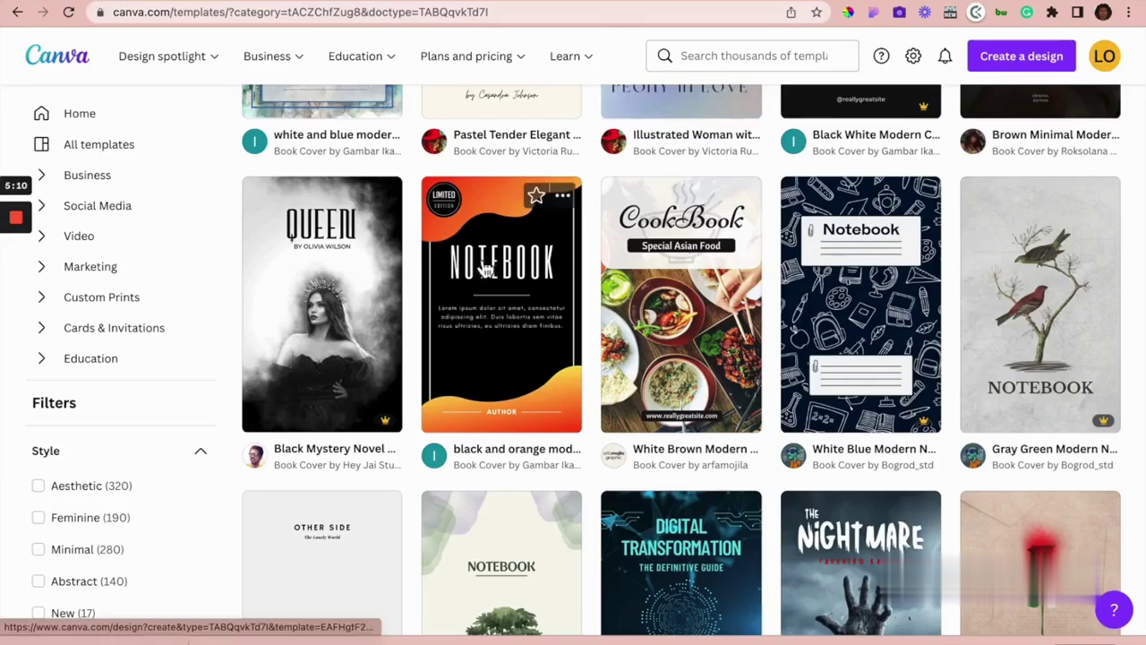
{"action": "scroll", "coordinate": [323, 219], "scroll_direction": "up", "scroll_amount": 2}
{"action": "left_click", "coordinate": [90, 116]}
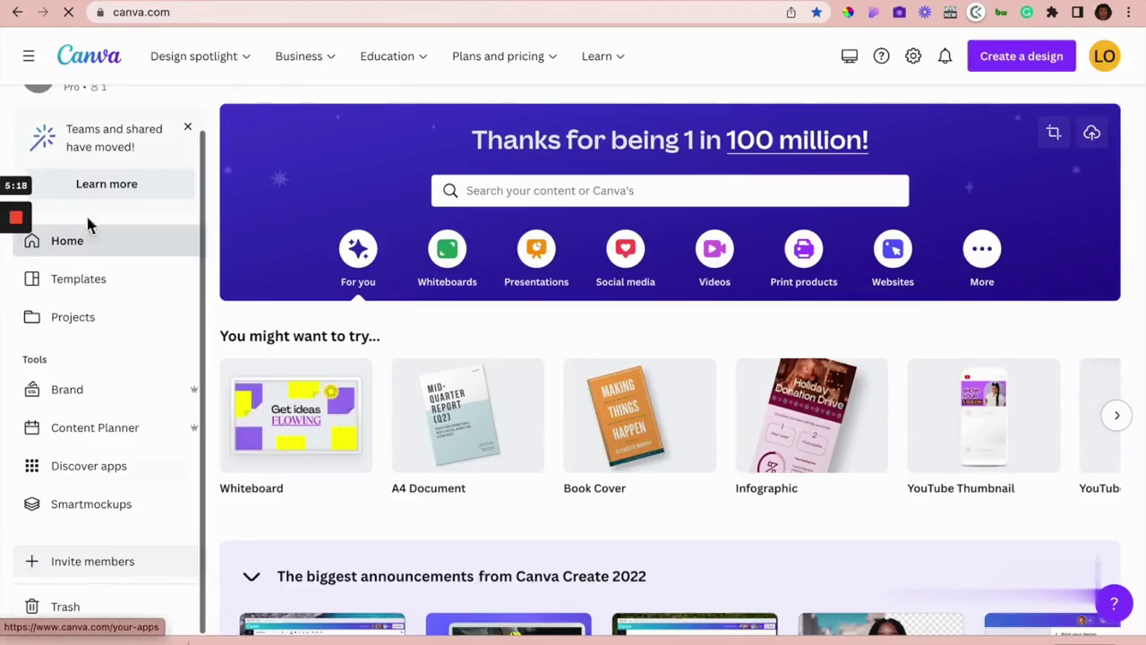
{"action": "left_click", "coordinate": [100, 527]}
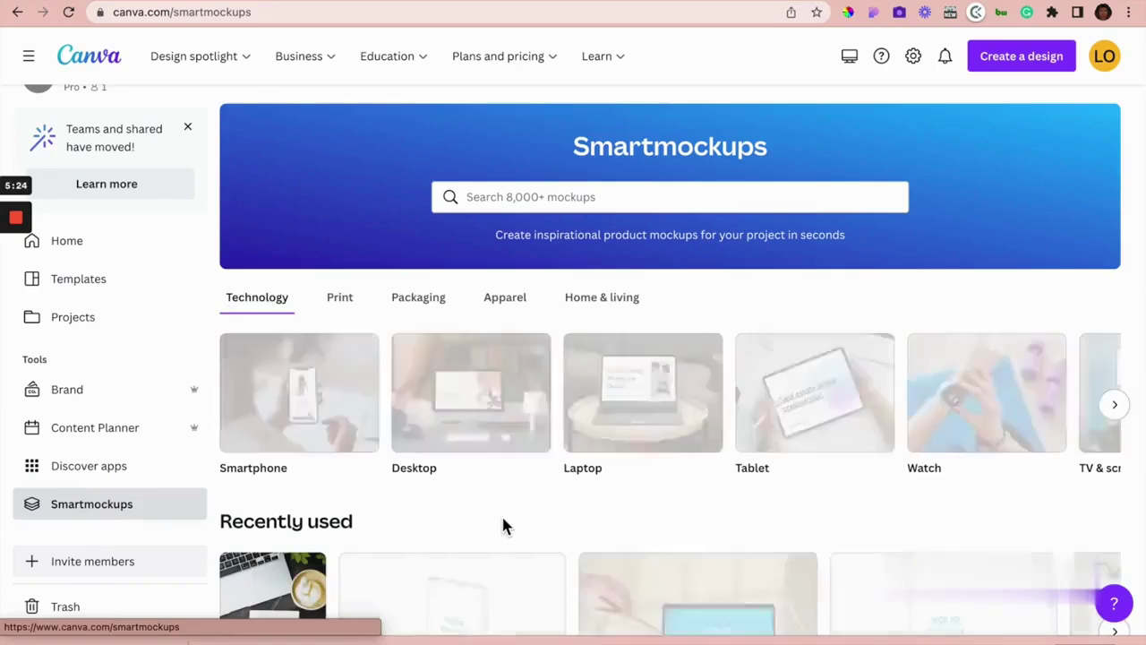
- Open the Books mockup collection from the Print category in Smartmockups
{"action": "scroll", "coordinate": [501, 520], "scroll_direction": "down", "scroll_amount": 1}
{"action": "left_click", "coordinate": [418, 282]}
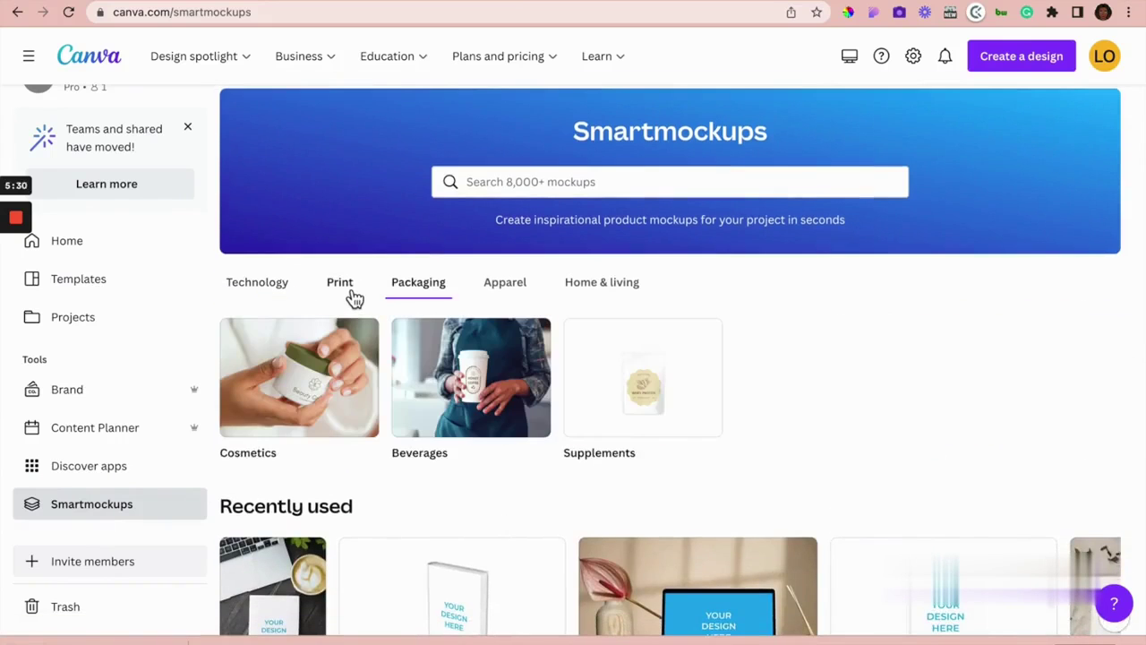
{"action": "left_click", "coordinate": [353, 298]}
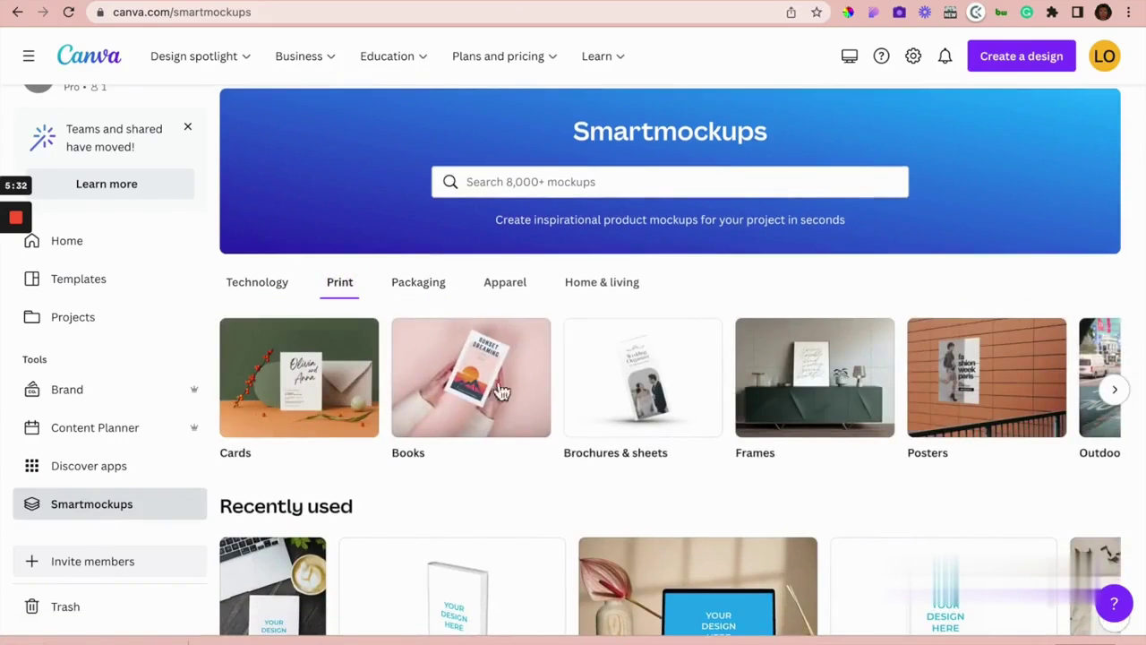
{"action": "left_click", "coordinate": [523, 431]}
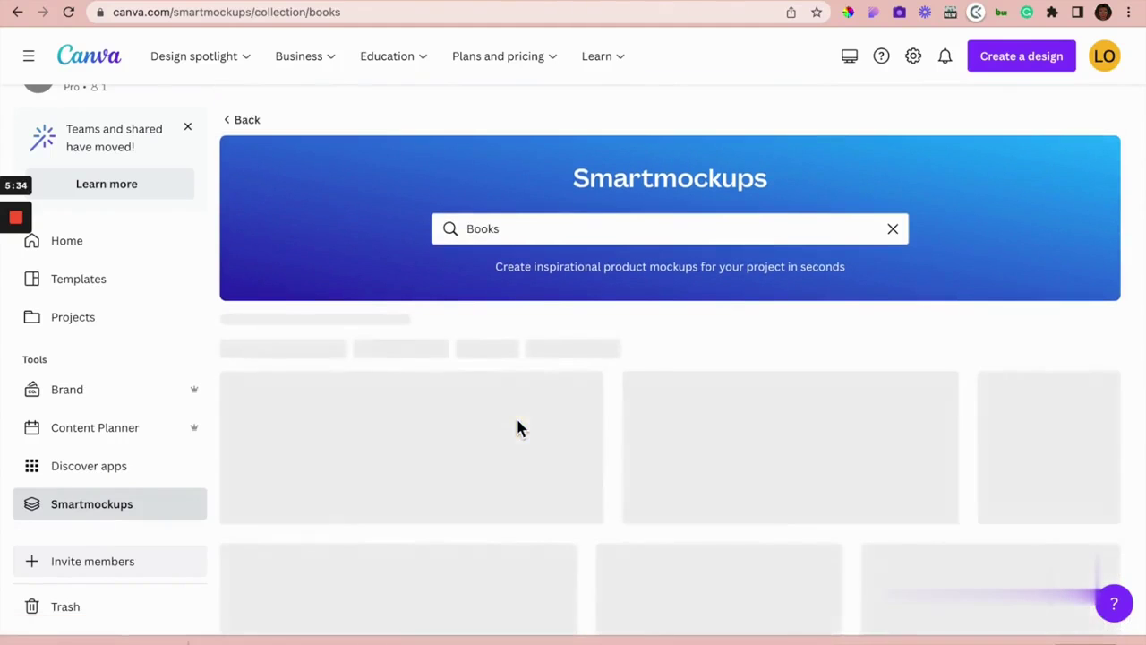
- Skim the Books gallery, briefly going back to the CookBook design and returning
{"action": "scroll", "coordinate": [523, 430], "scroll_direction": "down", "scroll_amount": 2}
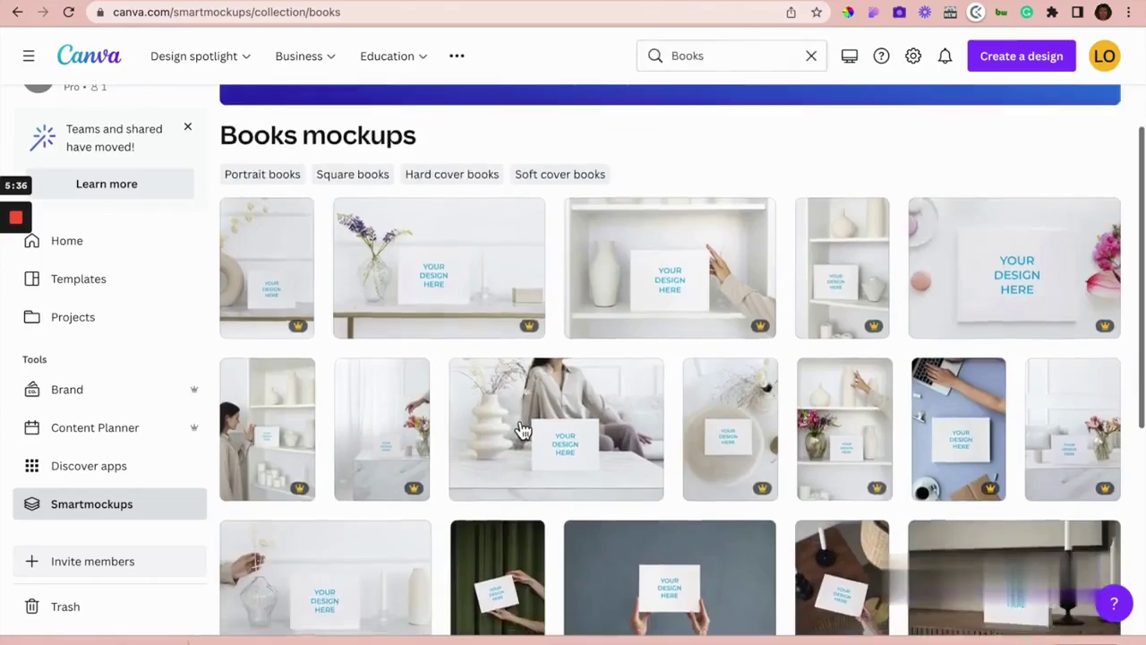
{"action": "scroll", "coordinate": [523, 431], "scroll_direction": "up", "scroll_amount": 2}
{"action": "scroll", "coordinate": [523, 430], "scroll_direction": "down", "scroll_amount": 1}
{"action": "scroll", "coordinate": [523, 430], "scroll_direction": "down", "scroll_amount": 1}
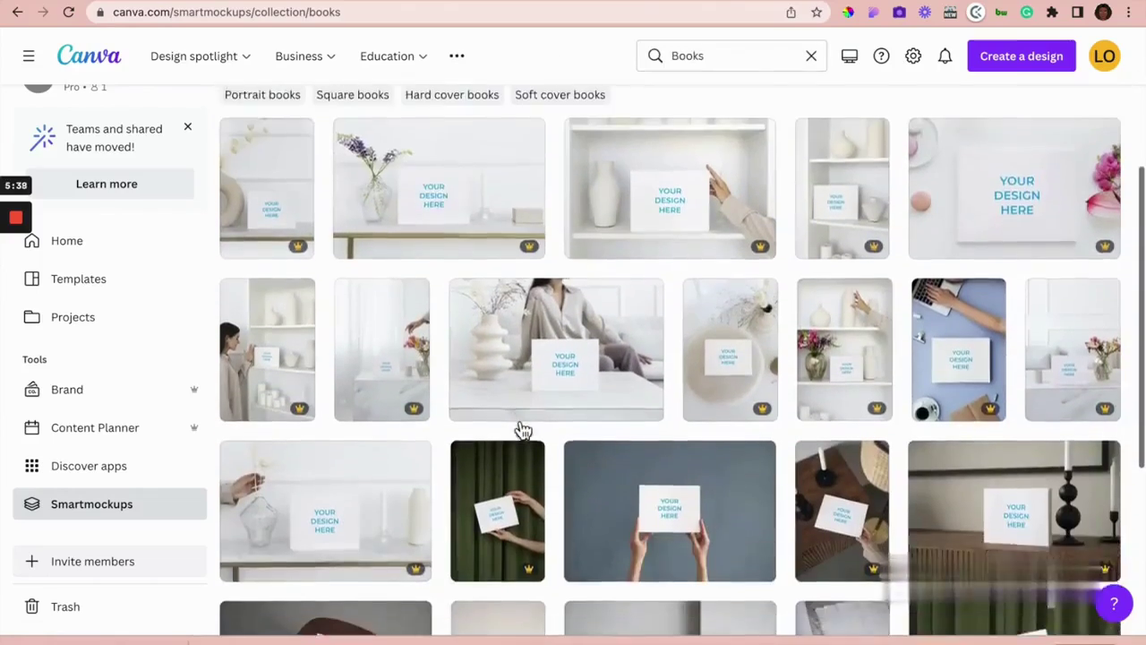
{"action": "scroll", "coordinate": [522, 431], "scroll_direction": "down", "scroll_amount": 3}
{"action": "scroll", "coordinate": [523, 430], "scroll_direction": "down", "scroll_amount": 1}
{"action": "scroll", "coordinate": [522, 430], "scroll_direction": "down", "scroll_amount": 1}
{"action": "scroll", "coordinate": [523, 431], "scroll_direction": "down", "scroll_amount": 2}
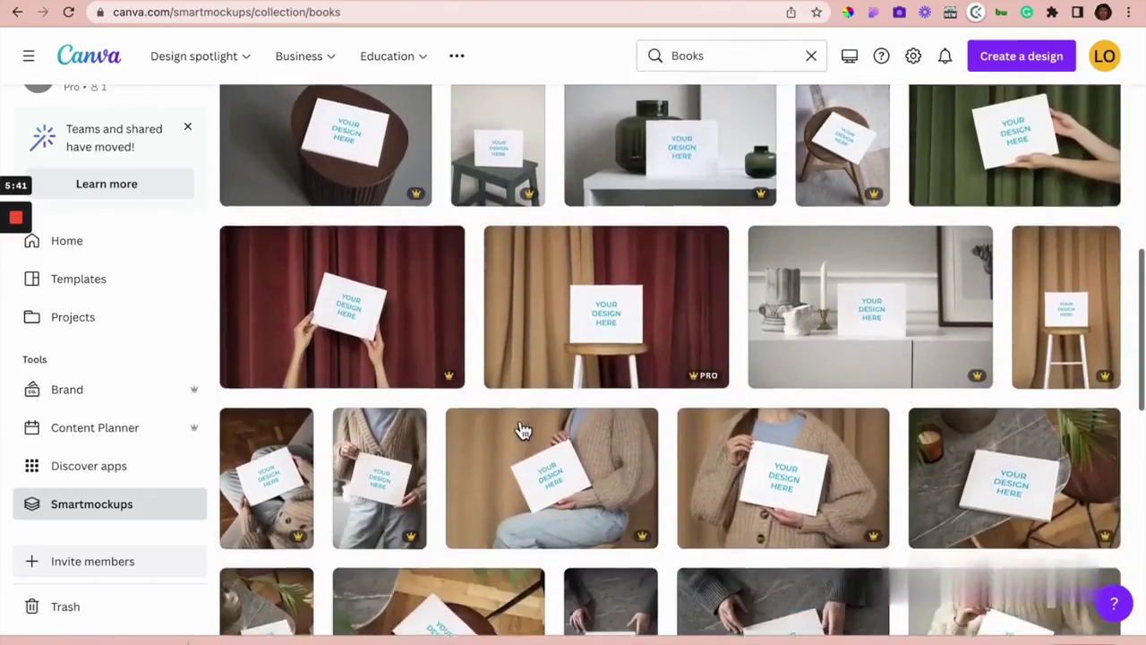
{"action": "scroll", "coordinate": [523, 430], "scroll_direction": "down", "scroll_amount": 1}
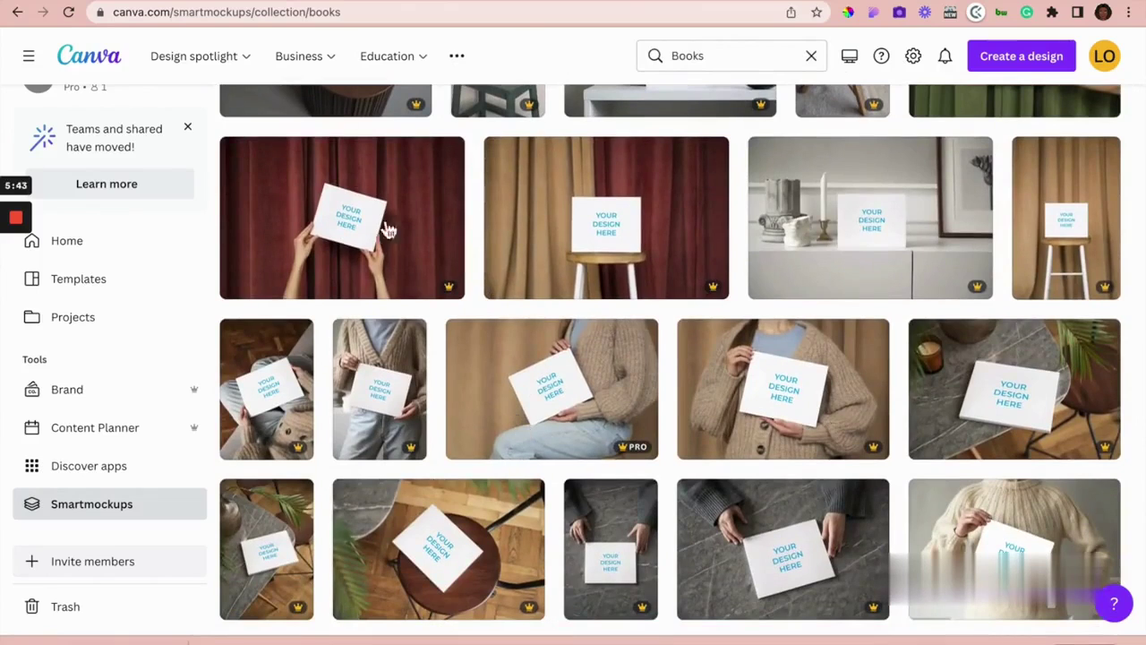
{"action": "key", "text": "alt+Left"}
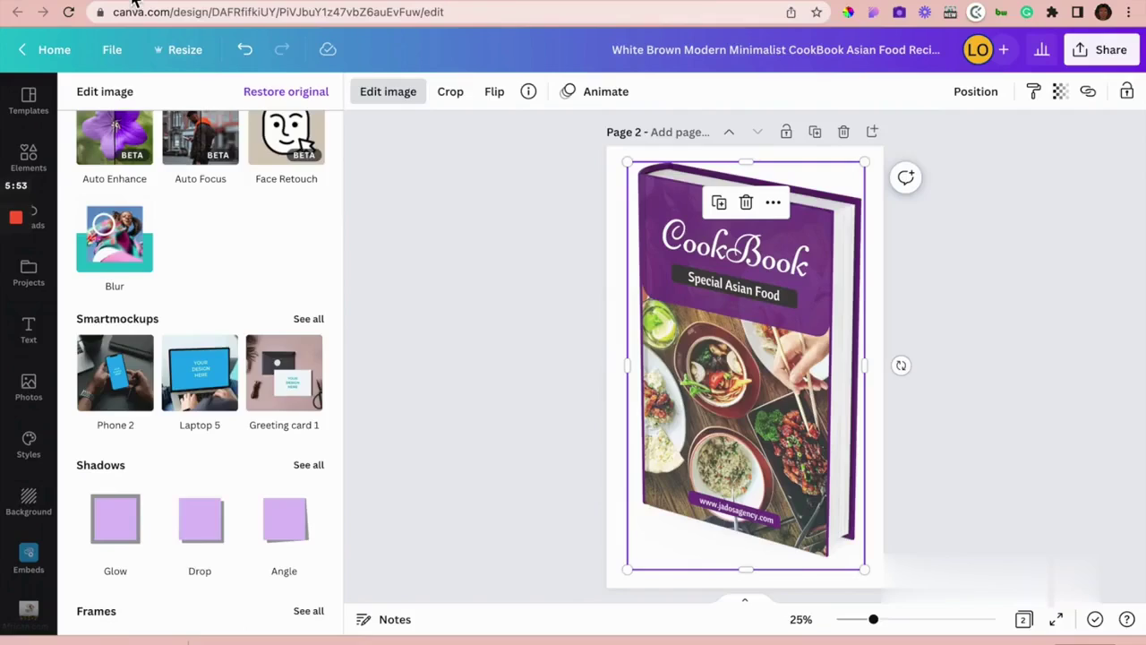
{"action": "key", "text": "alt+Right"}
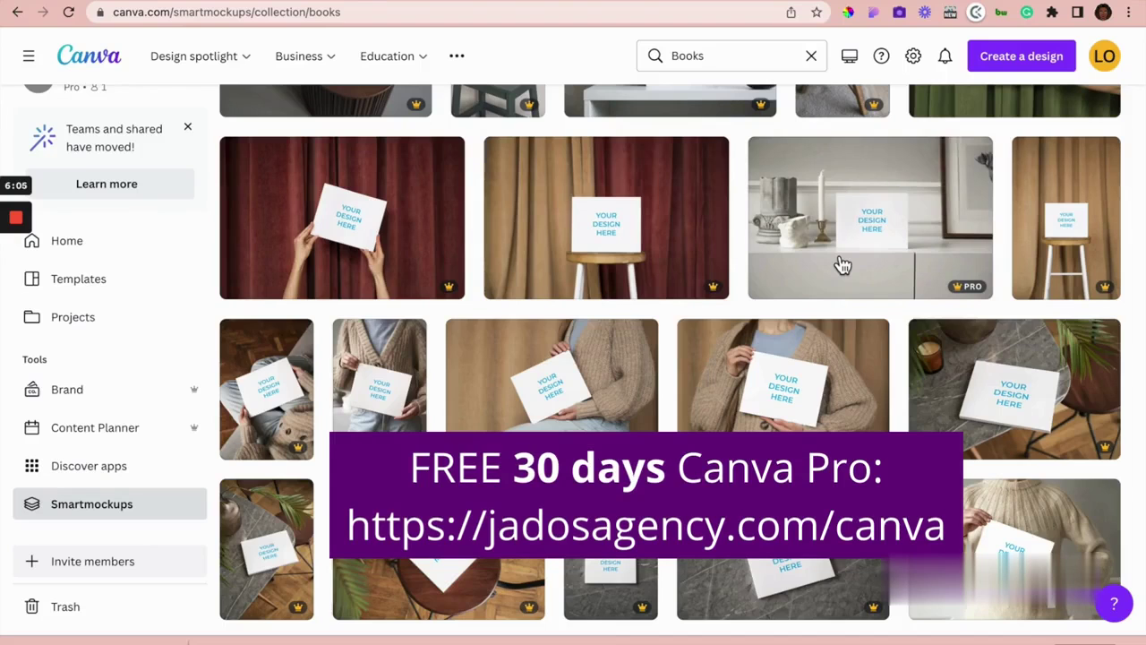
- Scroll far down the Books gallery to the white standing book beside a red-berry branch
{"action": "scroll", "coordinate": [842, 264], "scroll_direction": "down", "scroll_amount": 5}
{"action": "scroll", "coordinate": [841, 264], "scroll_direction": "down", "scroll_amount": 3}
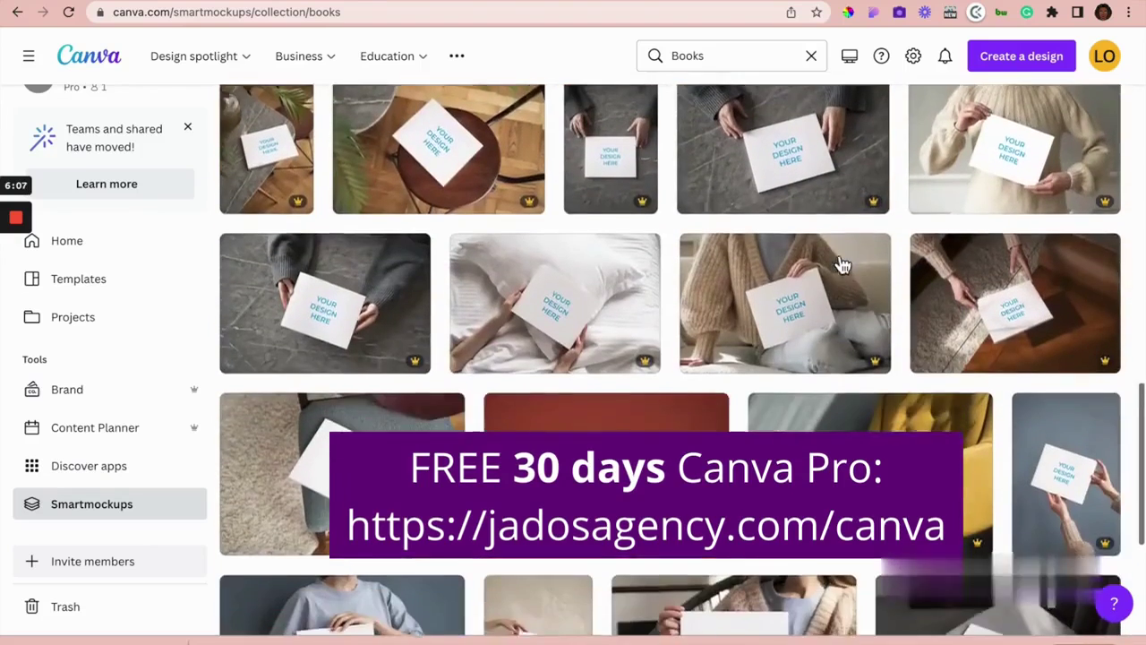
{"action": "scroll", "coordinate": [842, 264], "scroll_direction": "down", "scroll_amount": 5}
{"action": "scroll", "coordinate": [837, 260], "scroll_direction": "down", "scroll_amount": 2}
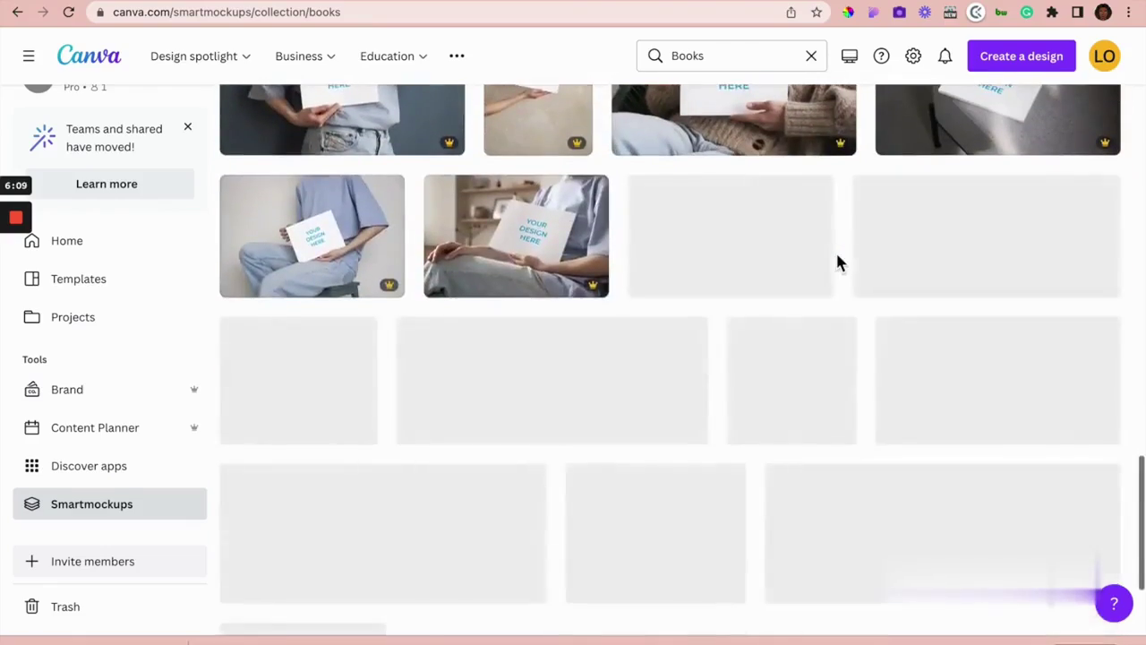
{"action": "scroll", "coordinate": [837, 260], "scroll_direction": "down", "scroll_amount": 3}
{"action": "scroll", "coordinate": [837, 260], "scroll_direction": "down", "scroll_amount": 3}
{"action": "scroll", "coordinate": [839, 263], "scroll_direction": "down", "scroll_amount": 3}
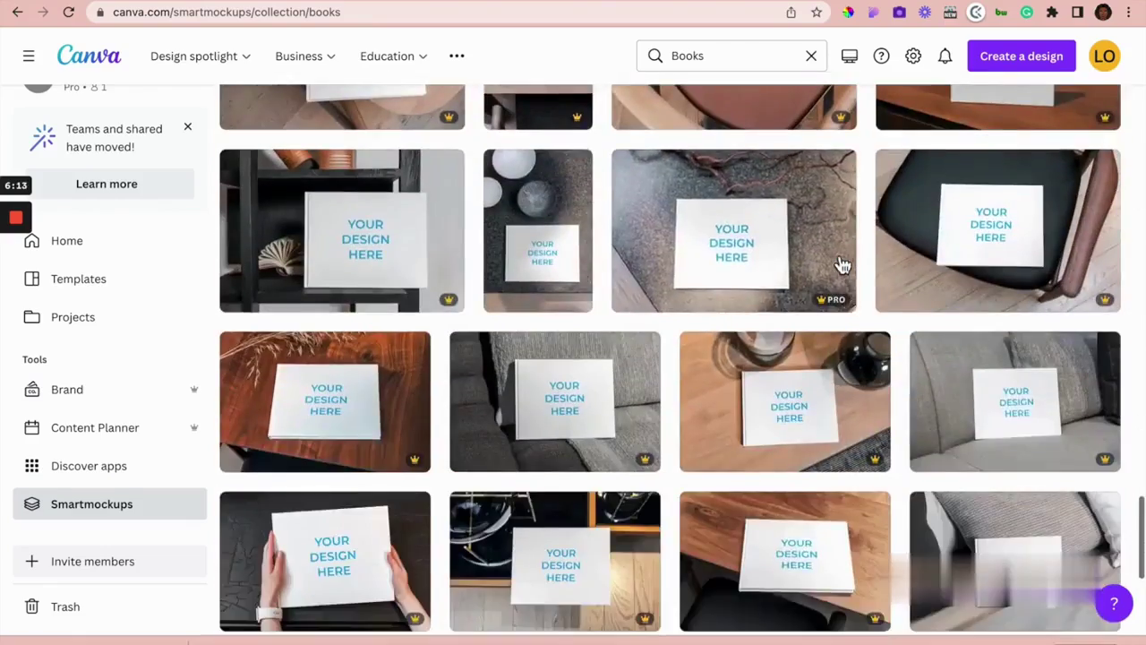
{"action": "scroll", "coordinate": [839, 263], "scroll_direction": "down", "scroll_amount": 1}
{"action": "scroll", "coordinate": [841, 264], "scroll_direction": "down", "scroll_amount": 2}
{"action": "scroll", "coordinate": [842, 264], "scroll_direction": "down", "scroll_amount": 2}
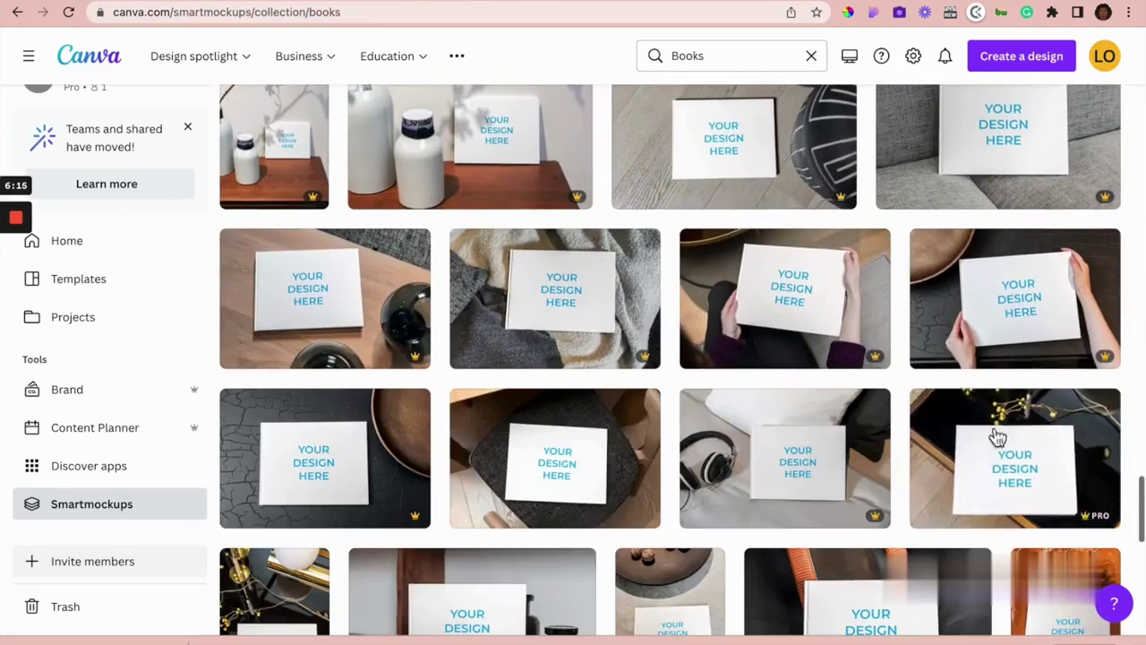
{"action": "scroll", "coordinate": [868, 567], "scroll_direction": "down", "scroll_amount": 4}
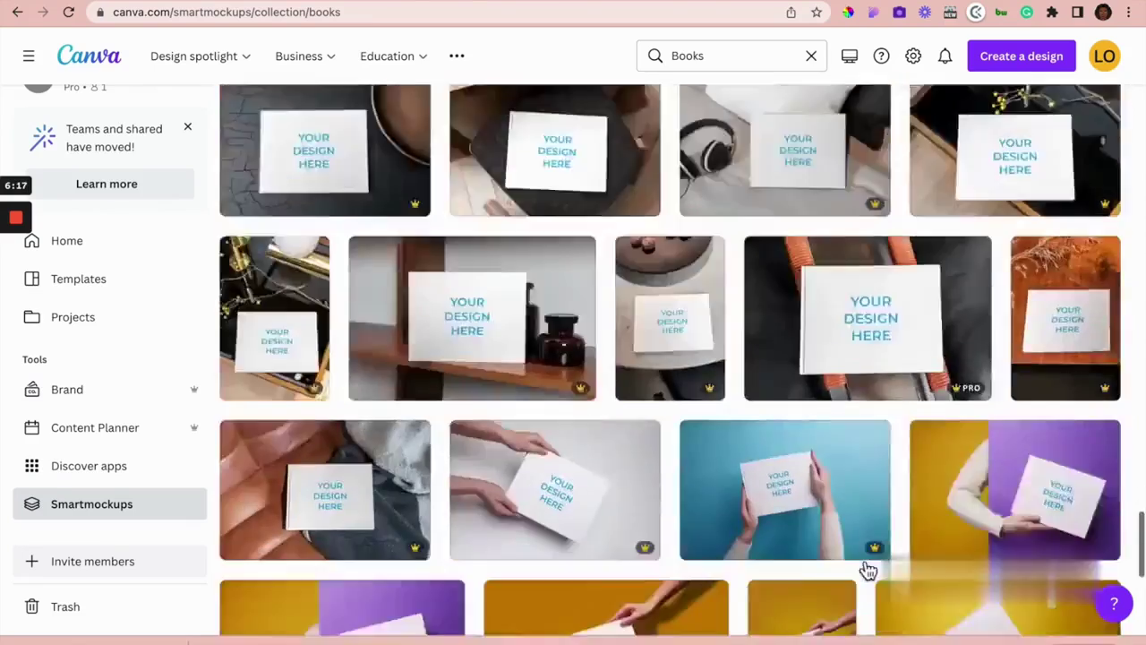
{"action": "scroll", "coordinate": [863, 566], "scroll_direction": "down", "scroll_amount": 4}
{"action": "scroll", "coordinate": [683, 498], "scroll_direction": "down", "scroll_amount": 5}
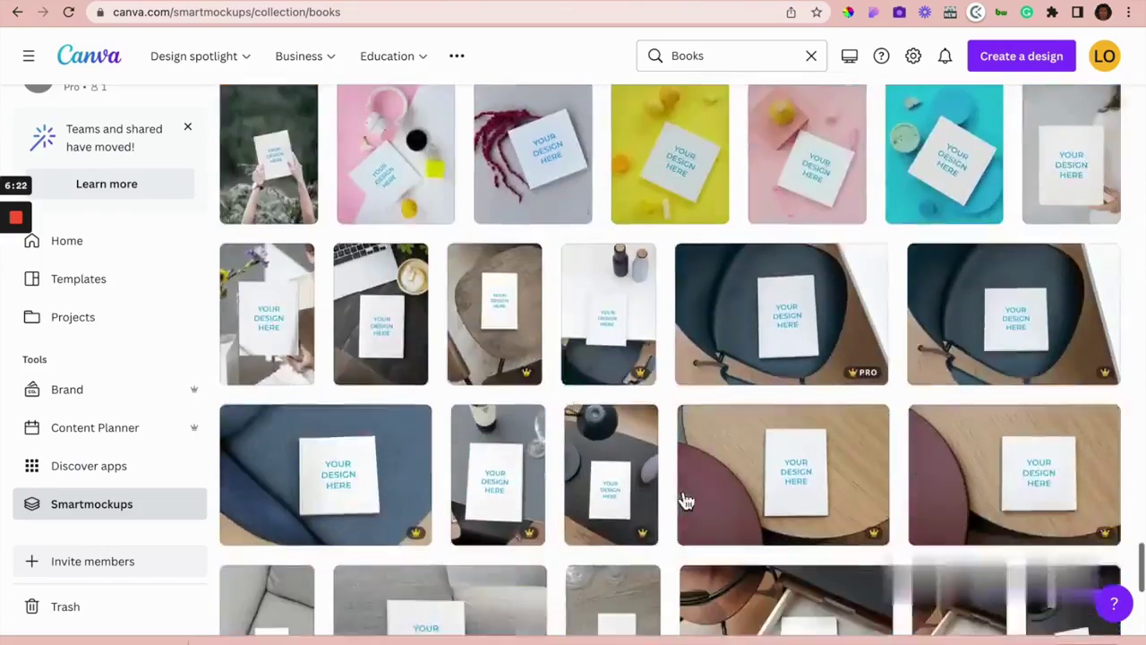
{"action": "scroll", "coordinate": [683, 499], "scroll_direction": "down", "scroll_amount": 3}
{"action": "scroll", "coordinate": [685, 501], "scroll_direction": "down", "scroll_amount": 2}
{"action": "scroll", "coordinate": [685, 501], "scroll_direction": "down", "scroll_amount": 3}
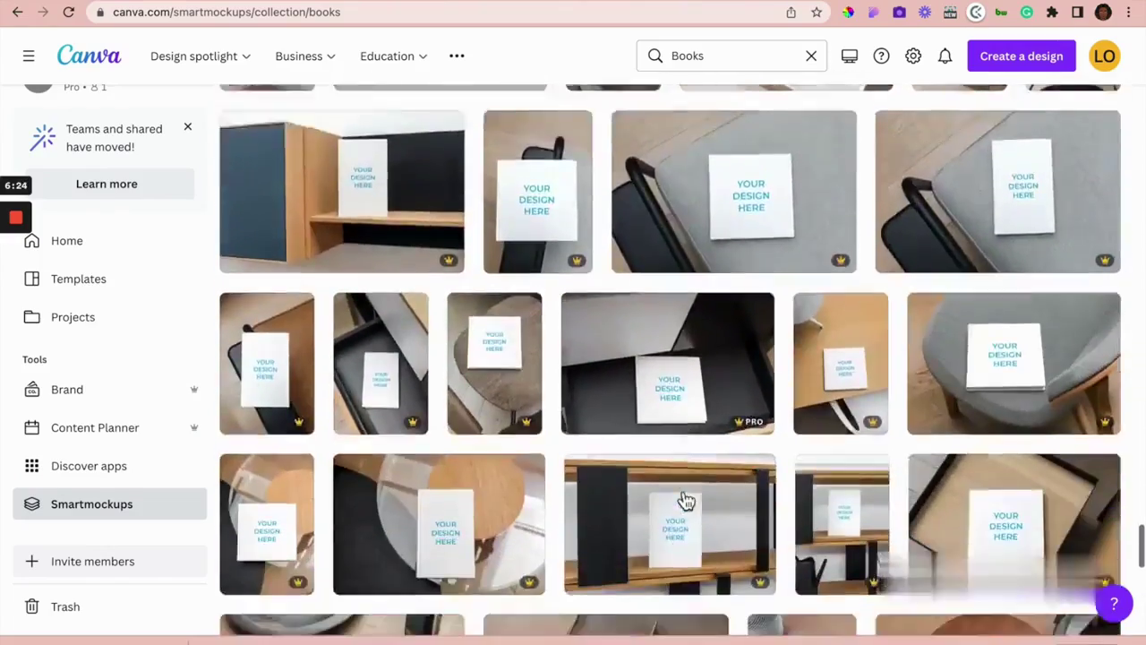
{"action": "scroll", "coordinate": [686, 499], "scroll_direction": "down", "scroll_amount": 5}
{"action": "scroll", "coordinate": [683, 499], "scroll_direction": "down", "scroll_amount": 3}
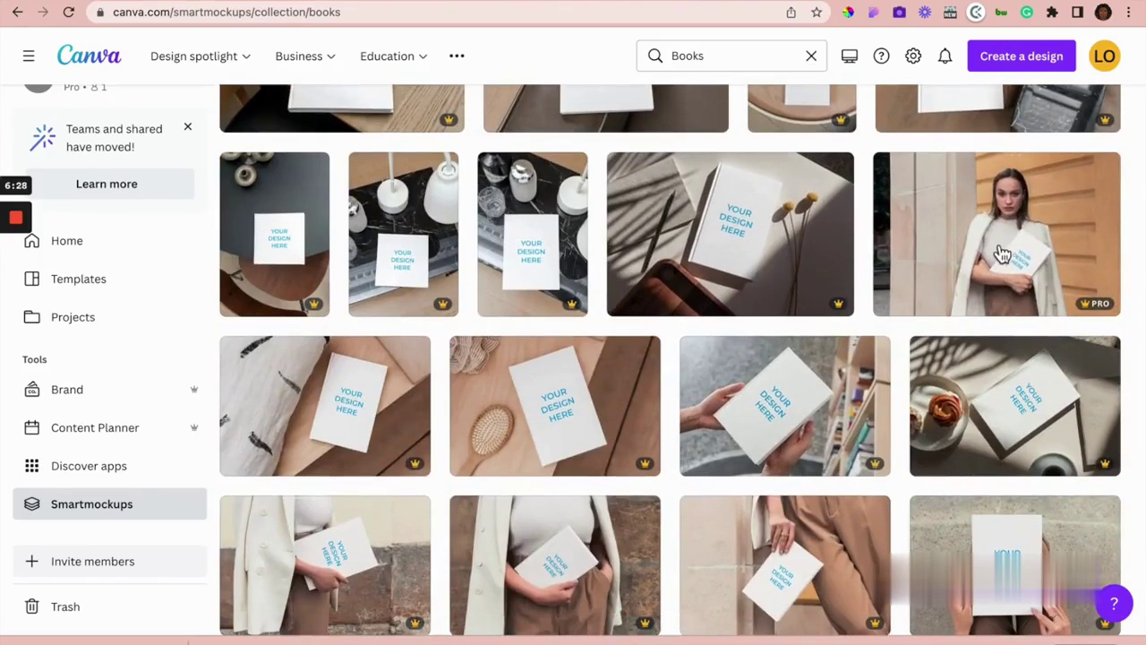
{"action": "scroll", "coordinate": [685, 476], "scroll_direction": "down", "scroll_amount": 1}
{"action": "scroll", "coordinate": [686, 475], "scroll_direction": "down", "scroll_amount": 1}
{"action": "scroll", "coordinate": [686, 475], "scroll_direction": "down", "scroll_amount": 4}
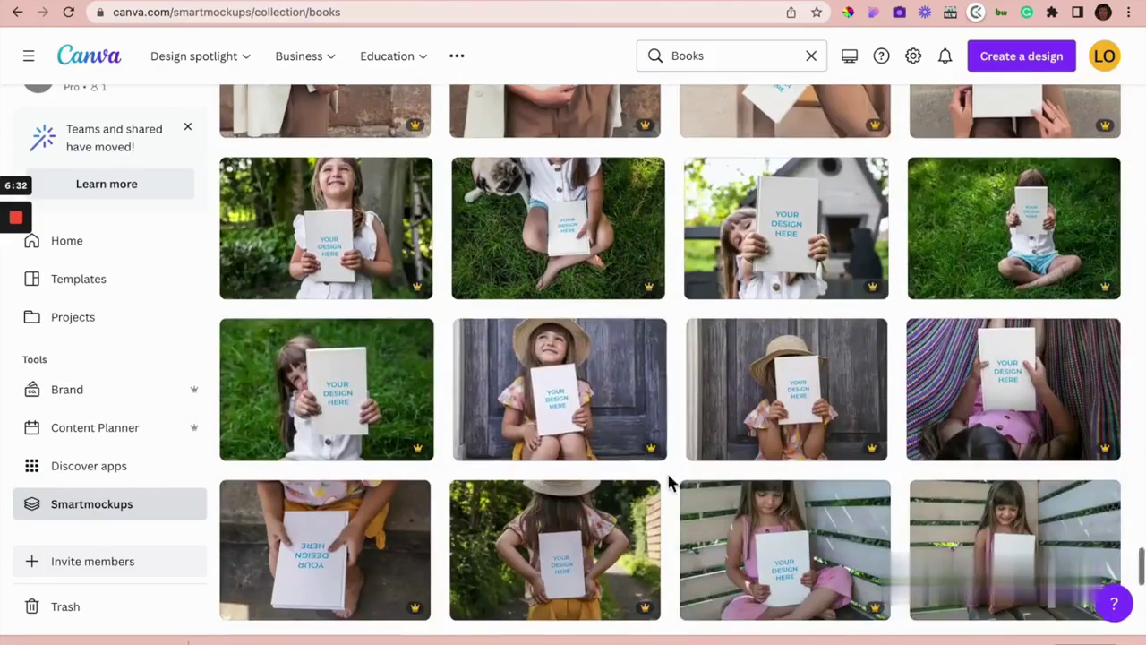
{"action": "scroll", "coordinate": [669, 481], "scroll_direction": "down", "scroll_amount": 5}
{"action": "scroll", "coordinate": [669, 482], "scroll_direction": "down", "scroll_amount": 2}
{"action": "scroll", "coordinate": [668, 481], "scroll_direction": "down", "scroll_amount": 3}
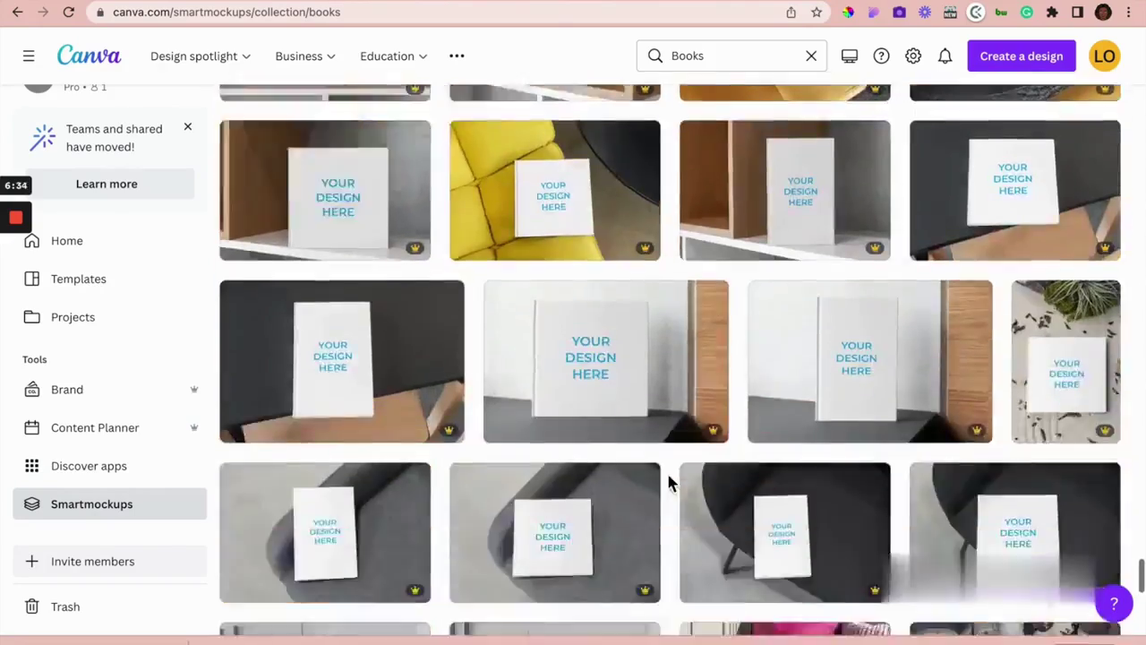
{"action": "scroll", "coordinate": [668, 482], "scroll_direction": "down", "scroll_amount": 3}
{"action": "scroll", "coordinate": [668, 481], "scroll_direction": "down", "scroll_amount": 3}
{"action": "scroll", "coordinate": [668, 482], "scroll_direction": "down", "scroll_amount": 1}
{"action": "scroll", "coordinate": [761, 501], "scroll_direction": "down", "scroll_amount": 1}
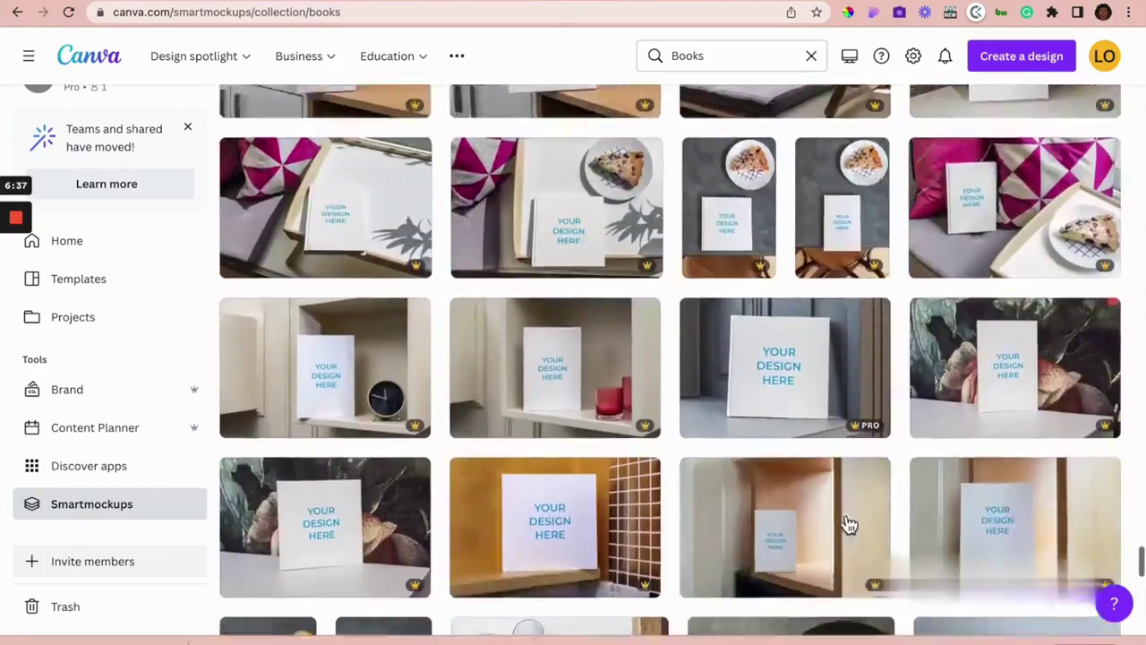
{"action": "scroll", "coordinate": [849, 525], "scroll_direction": "down", "scroll_amount": 4}
{"action": "scroll", "coordinate": [698, 438], "scroll_direction": "down", "scroll_amount": 1}
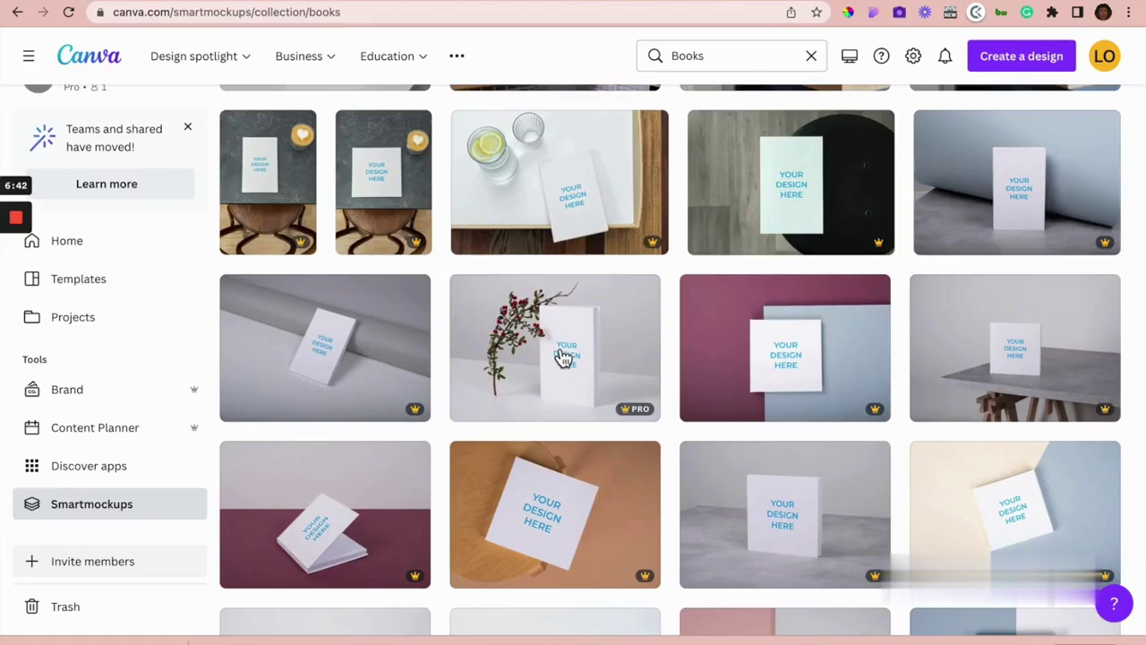
- Place the purple CookBook cover upload into the berry-branch standing-book mockup
{"action": "left_click", "coordinate": [560, 353]}
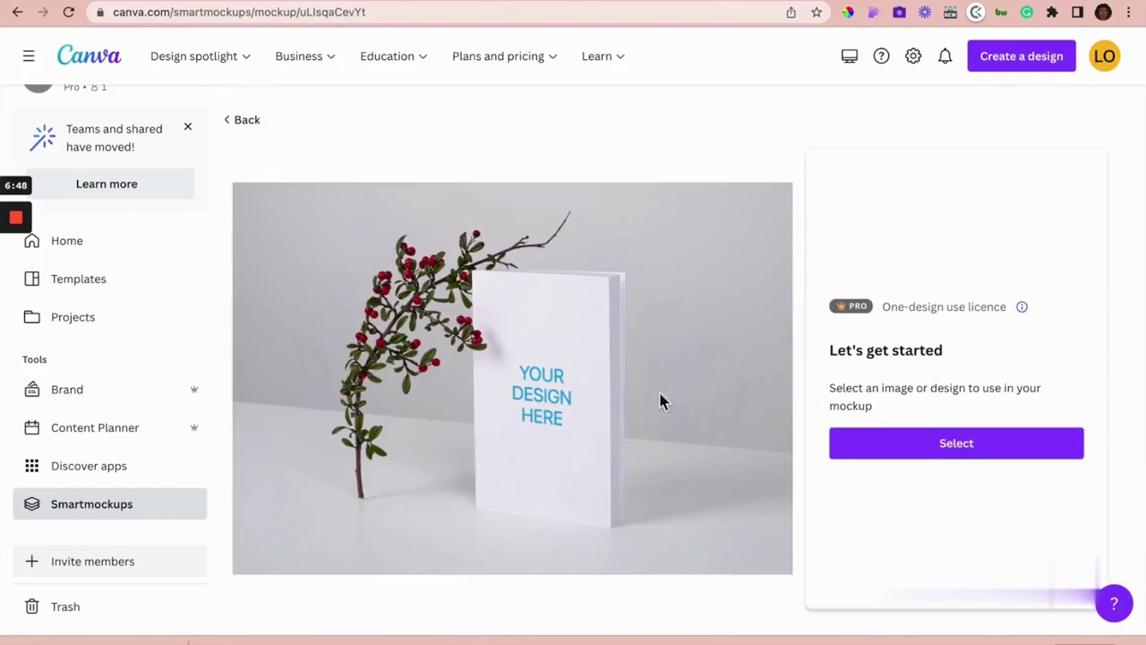
{"action": "left_click", "coordinate": [935, 448]}
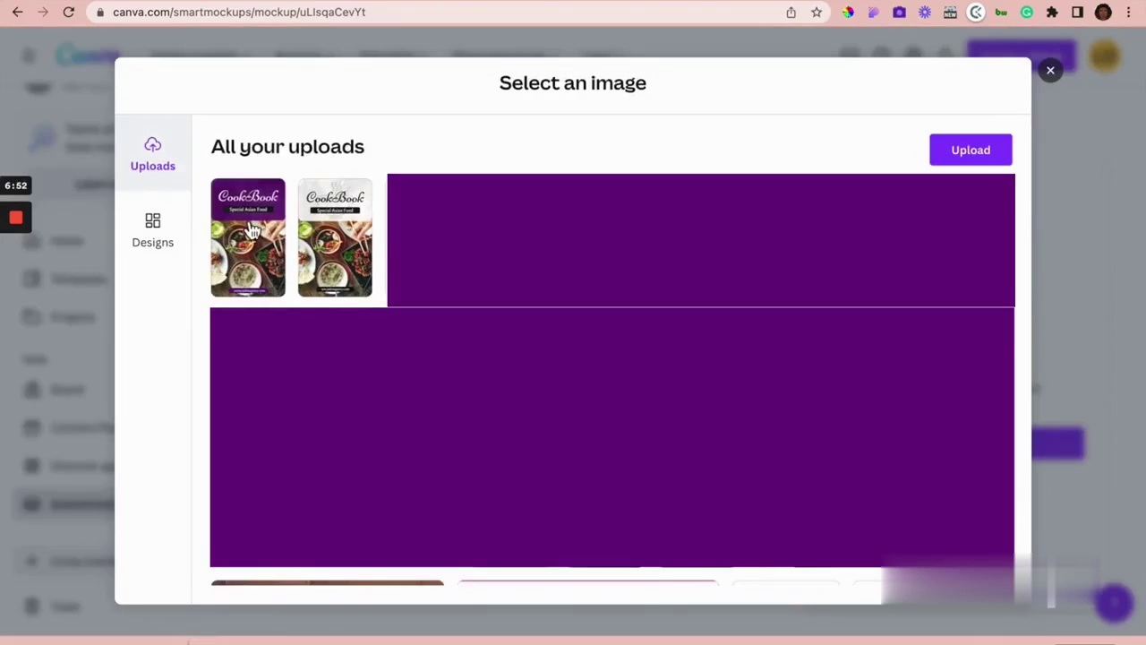
{"action": "left_click", "coordinate": [251, 206]}
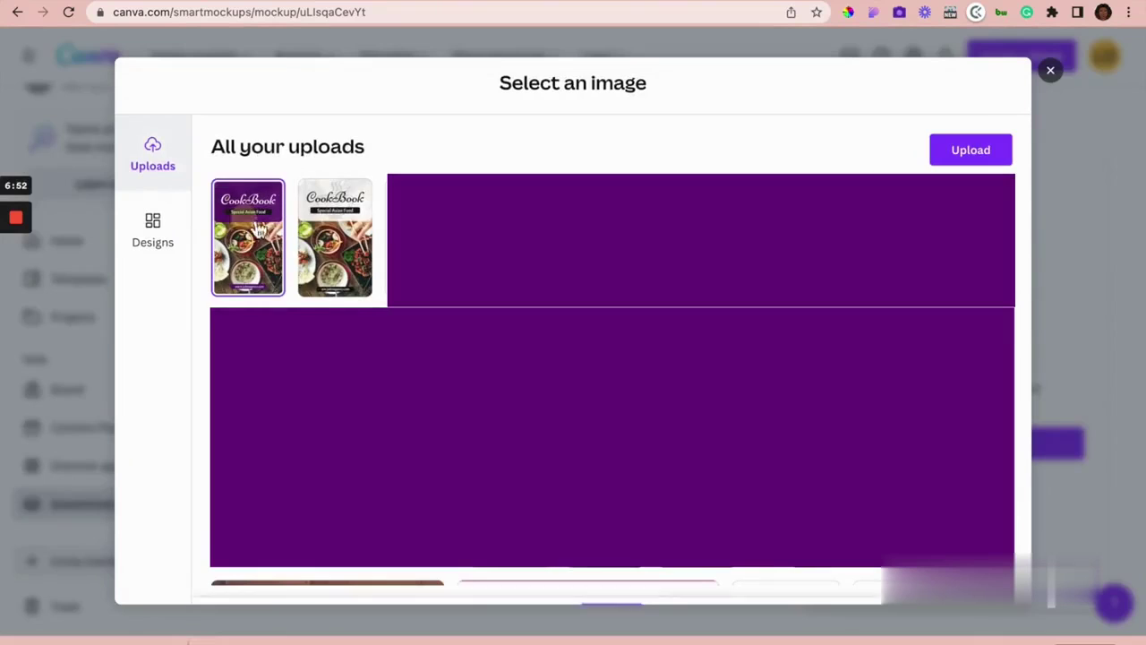
{"action": "left_click", "coordinate": [985, 161]}
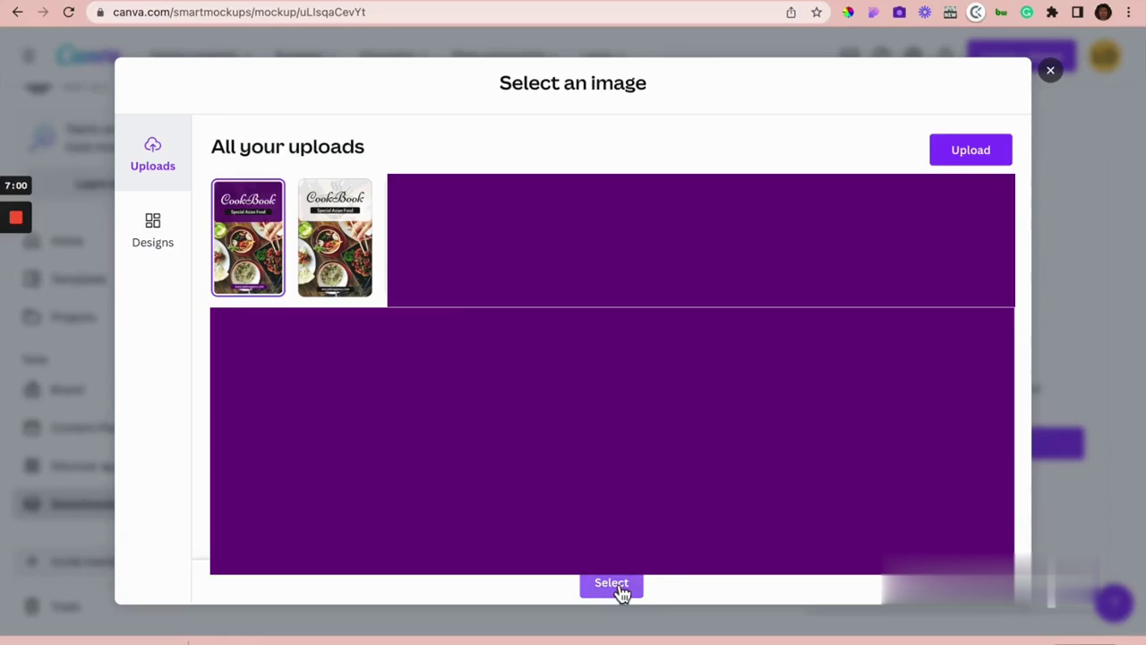
{"action": "left_click", "coordinate": [618, 587]}
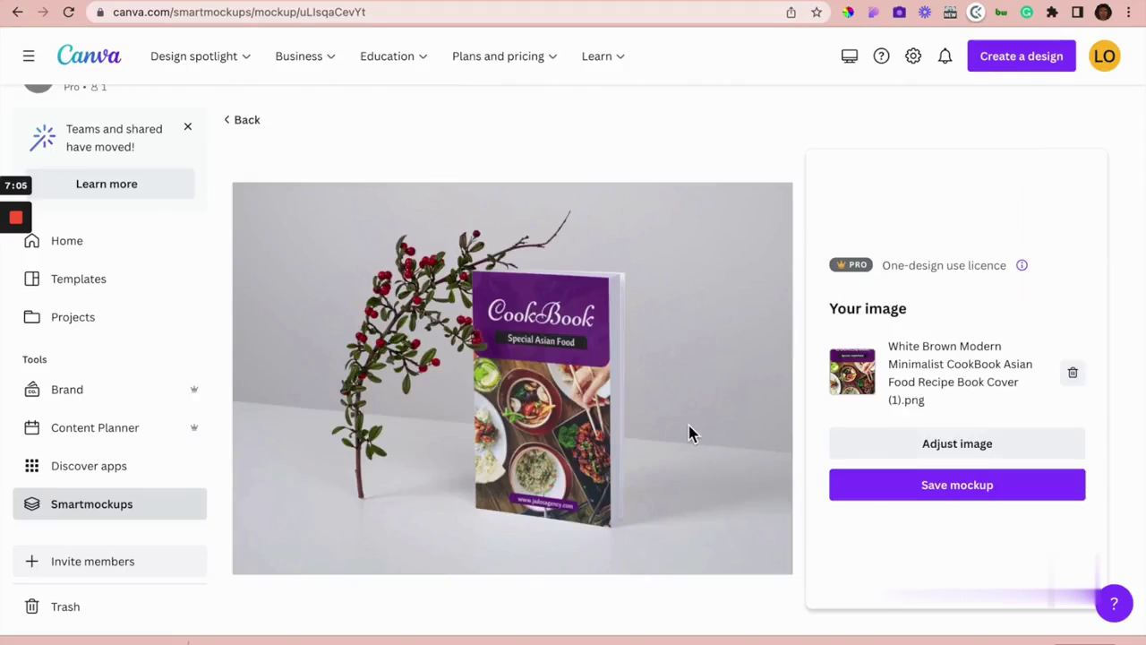
- Set the cover's image sizing to Stretch and save the adjustment
{"action": "left_click", "coordinate": [951, 447]}
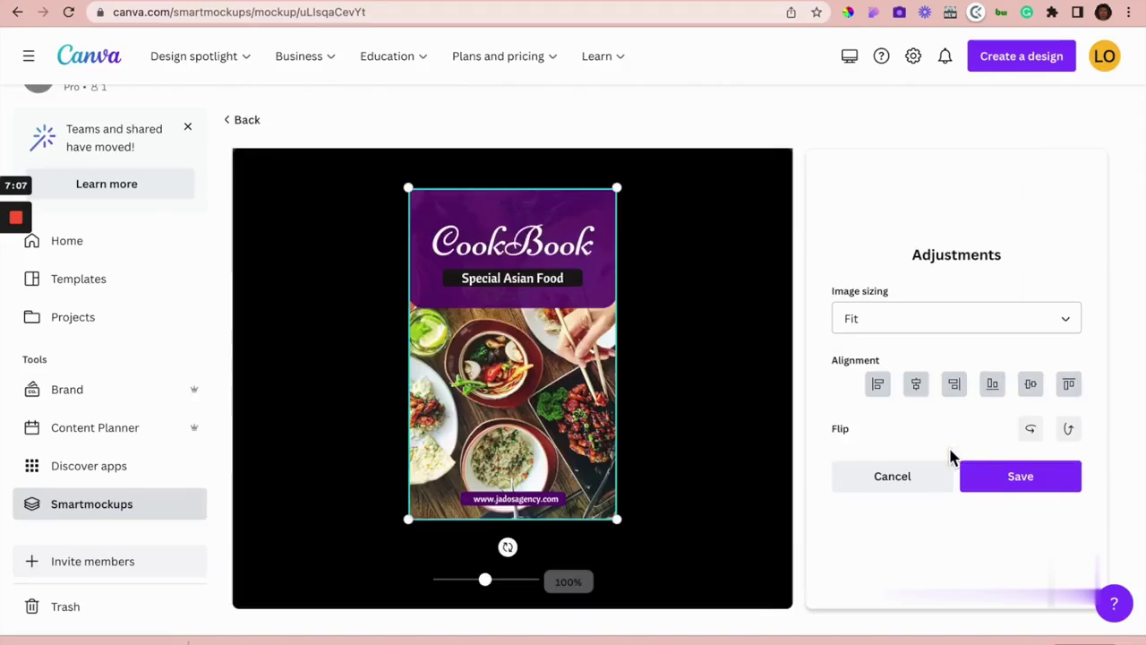
{"action": "left_click", "coordinate": [912, 327]}
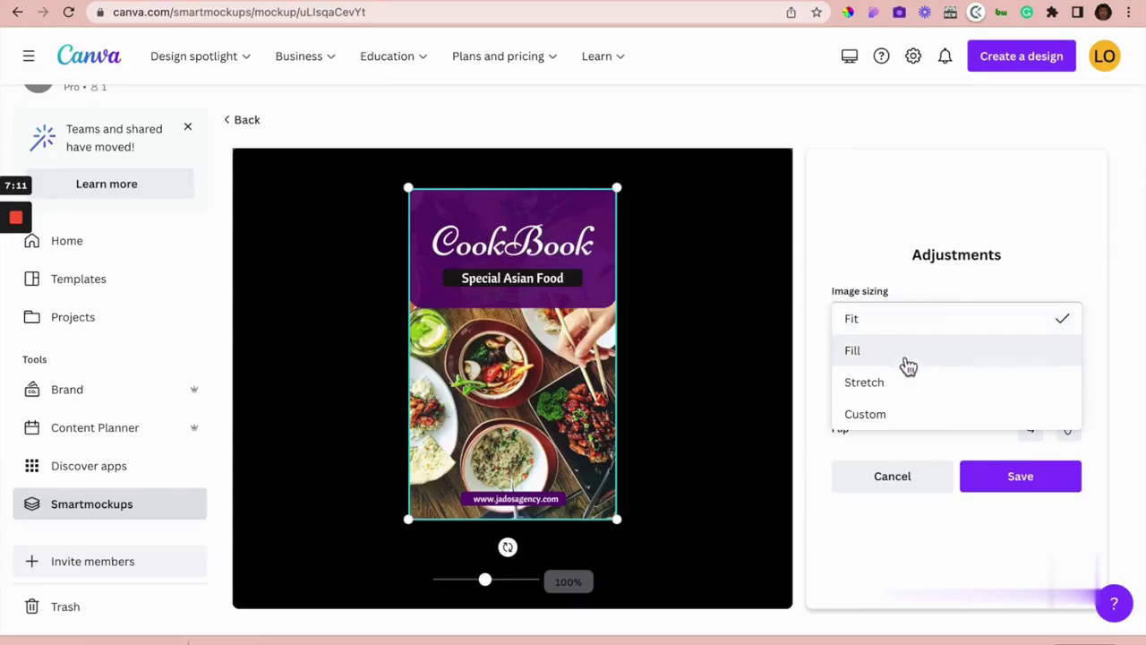
{"action": "left_click", "coordinate": [899, 388]}
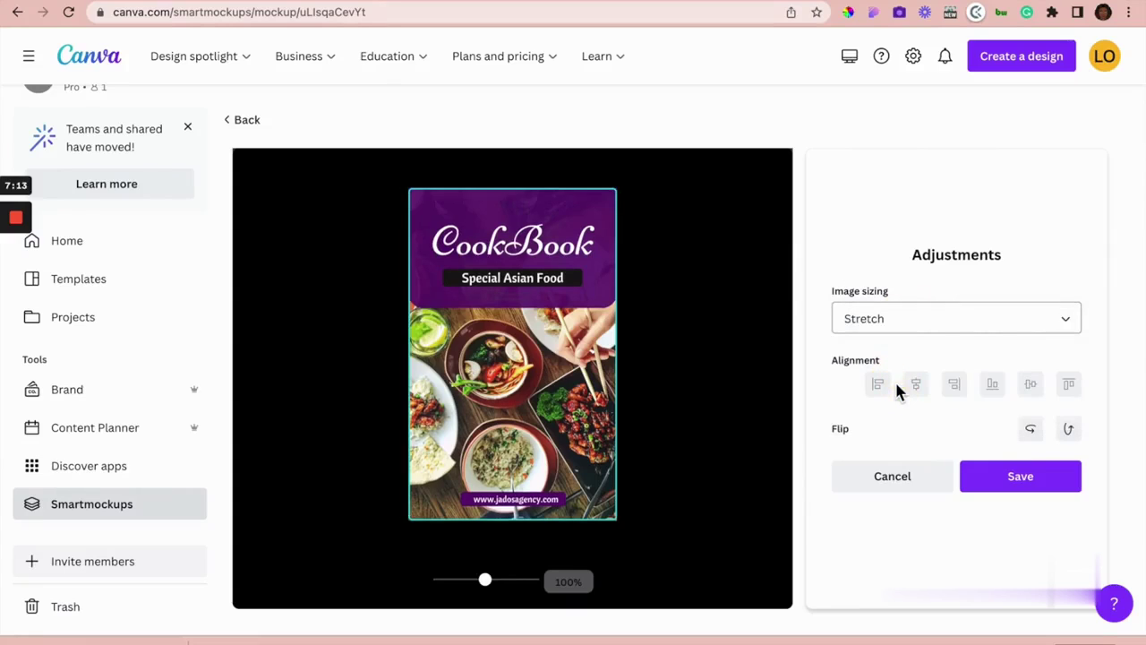
{"action": "left_click", "coordinate": [992, 471]}
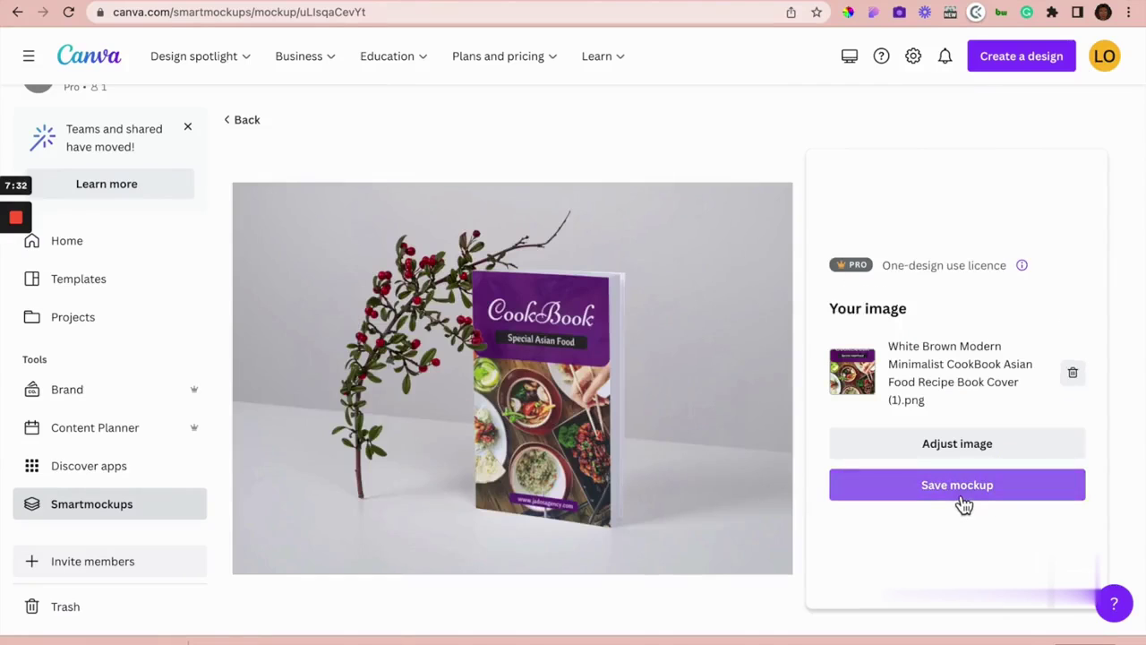
- Save the CookBook mockup, glance at the Use in a design options, and download the image
{"action": "left_click", "coordinate": [962, 506]}
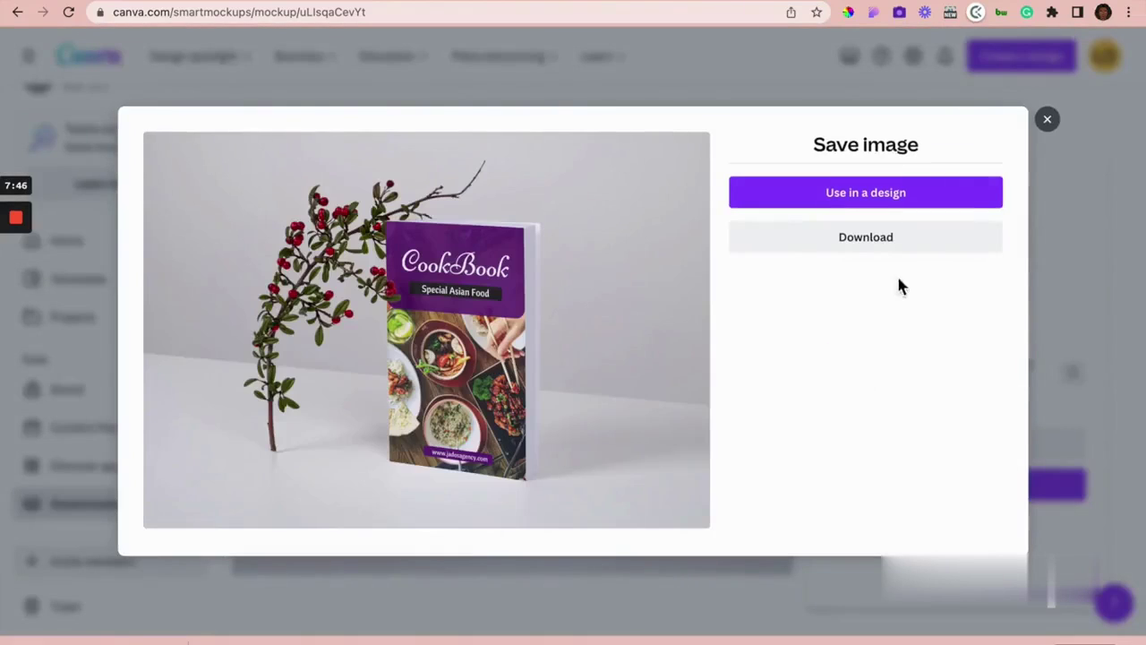
{"action": "left_click", "coordinate": [866, 202]}
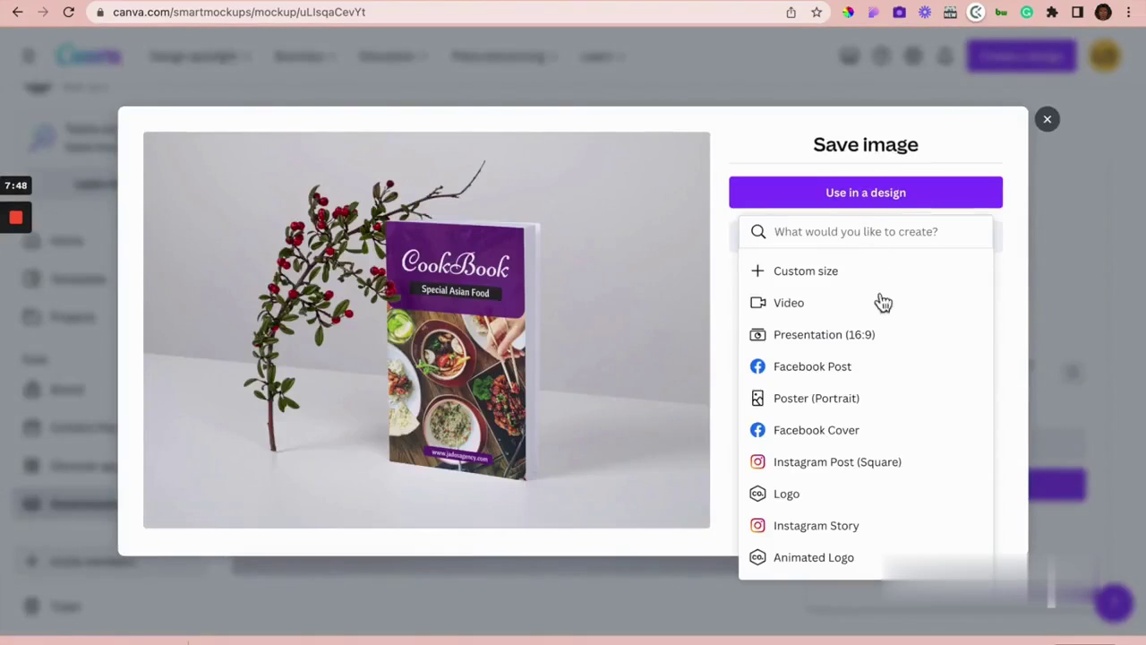
{"action": "scroll", "coordinate": [841, 388], "scroll_direction": "down", "scroll_amount": 1}
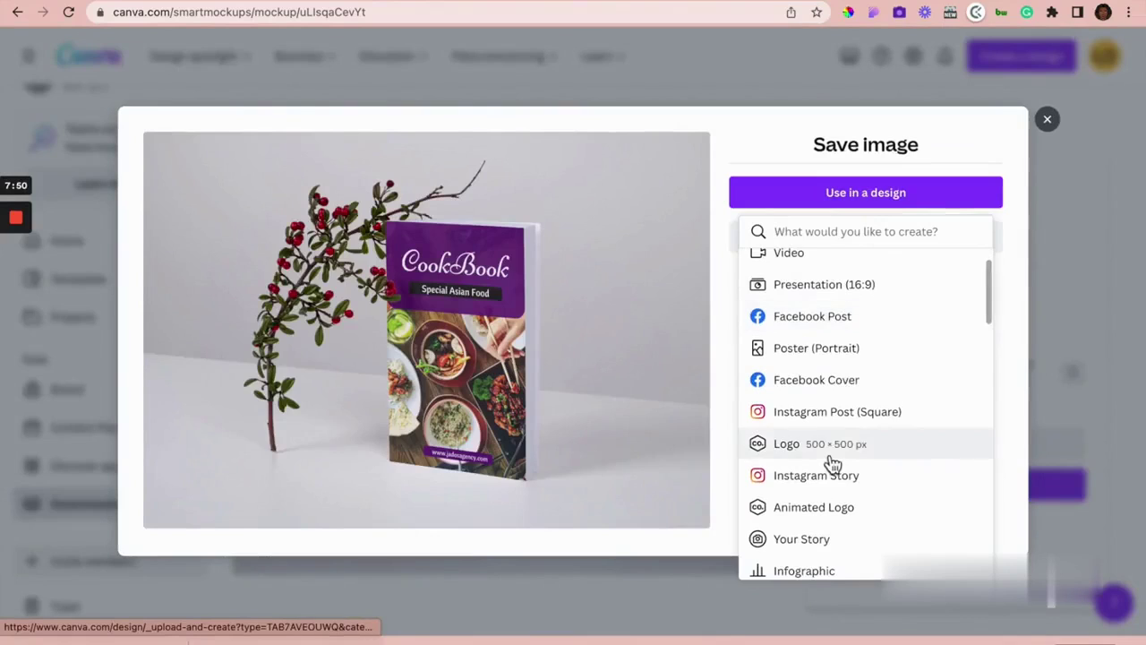
{"action": "left_click", "coordinate": [965, 126]}
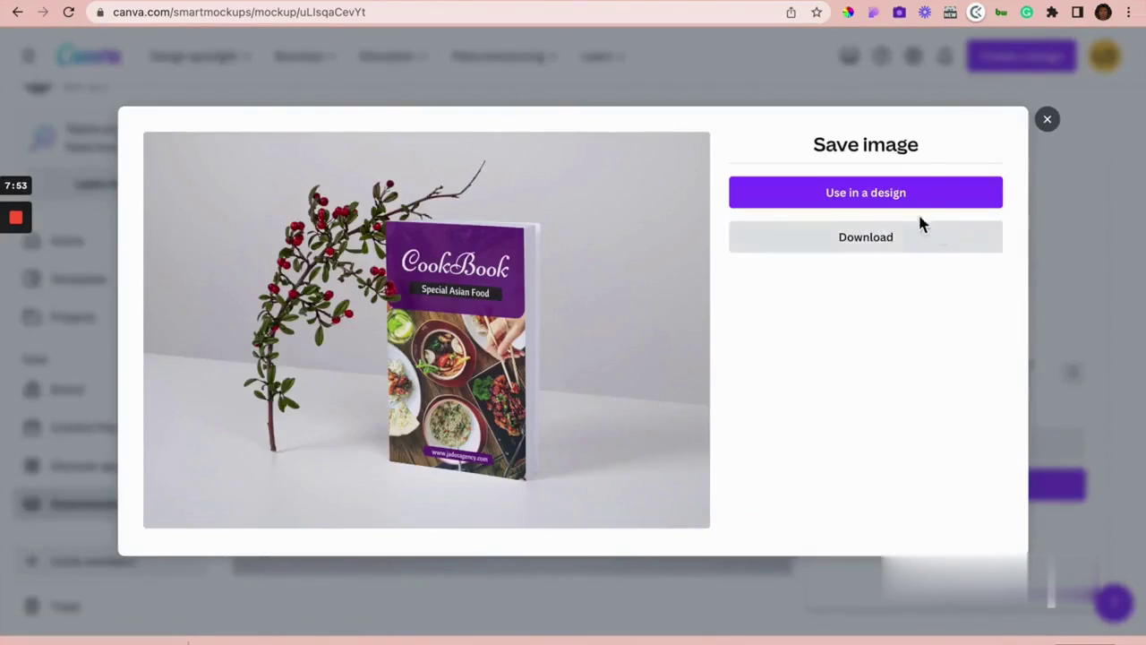
{"action": "left_click", "coordinate": [889, 255]}
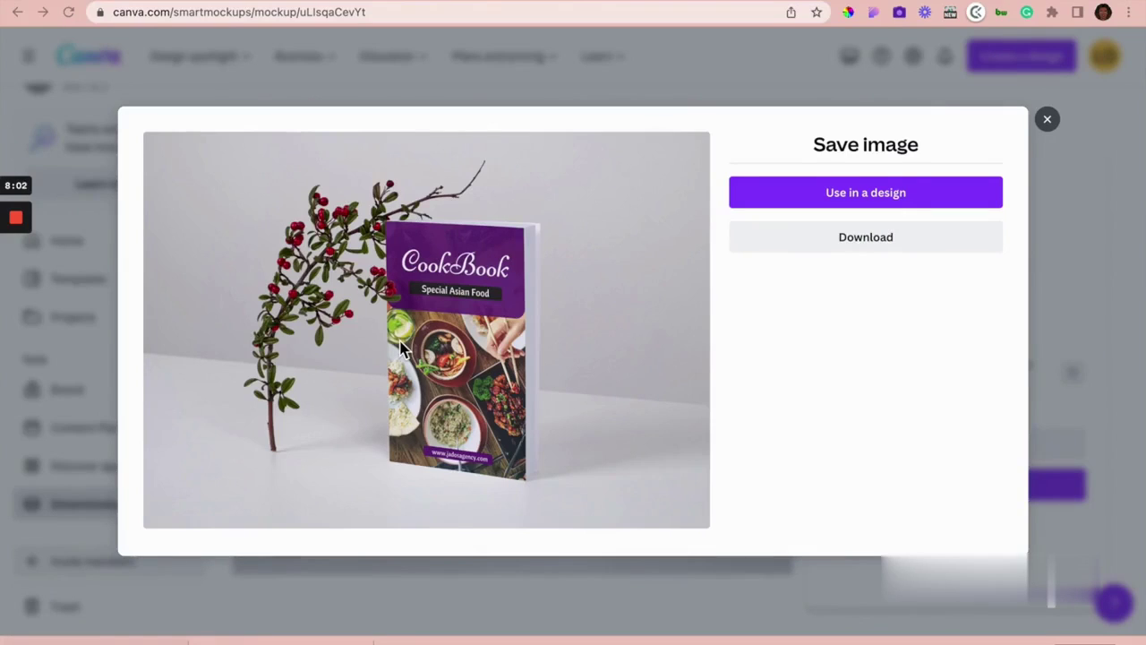
- View the downloaded CookBook mockup PNG in Preview, then return to Canva
{"action": "key", "text": "super+Tab"}
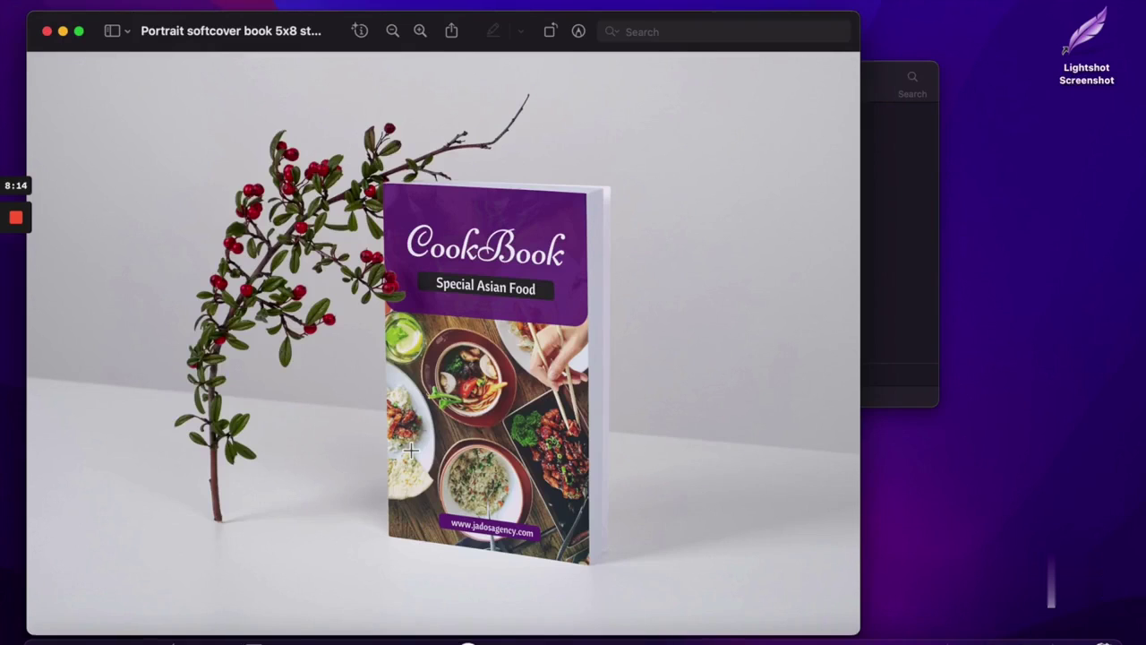
{"action": "key", "text": "ctrl+Right"}
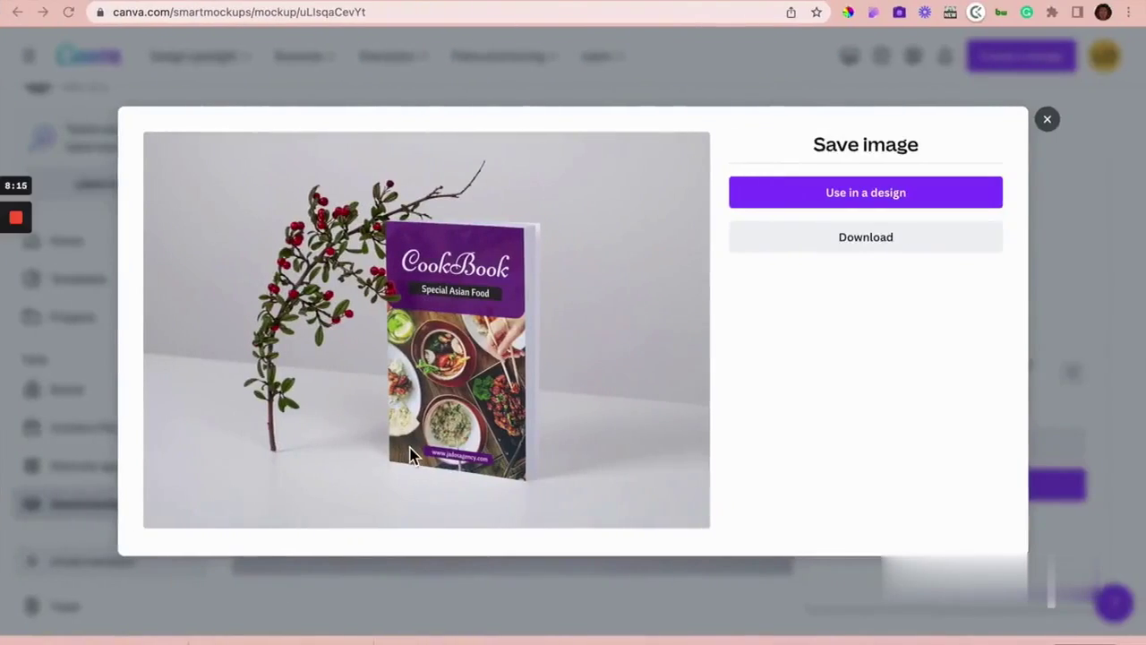
{"action": "key", "text": "ctrl+Left"}
{"action": "key", "text": "ctrl+Right"}
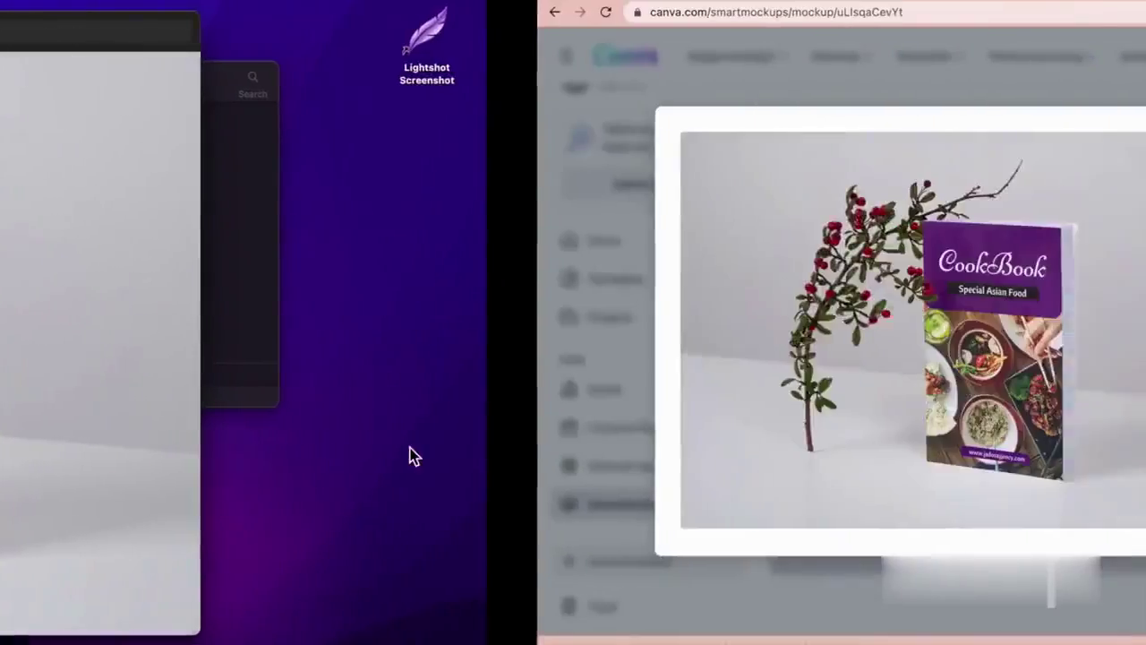
{"action": "key", "text": "ctrl+Right"}
{"action": "key", "text": "ctrl+Right"}
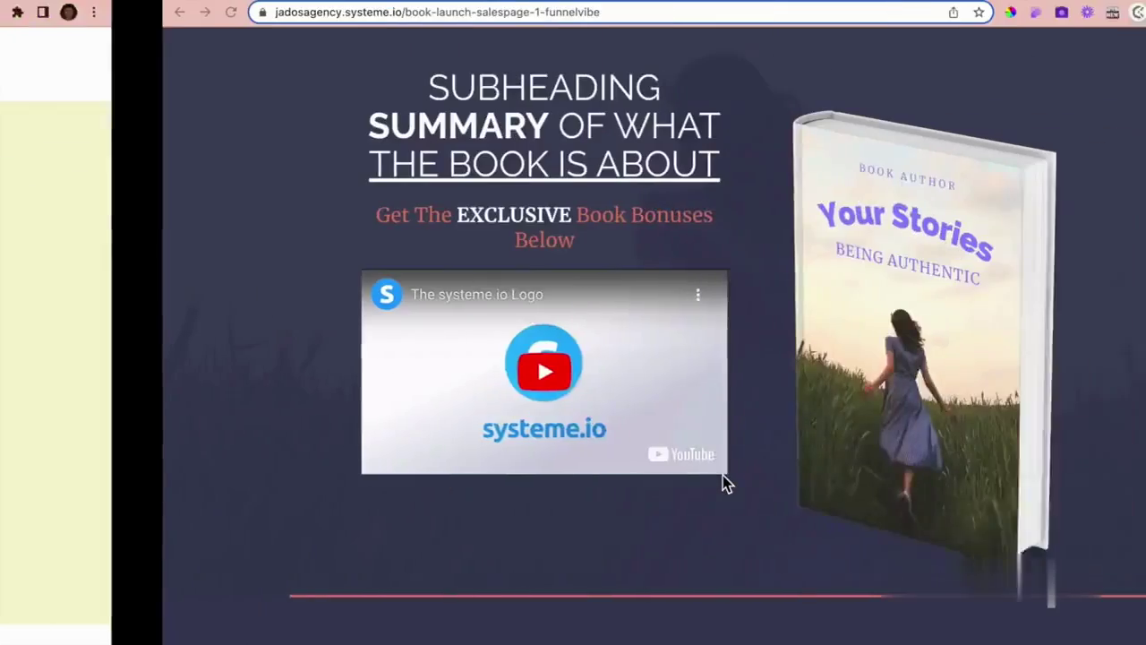
{"action": "key", "text": "ctrl+Left"}
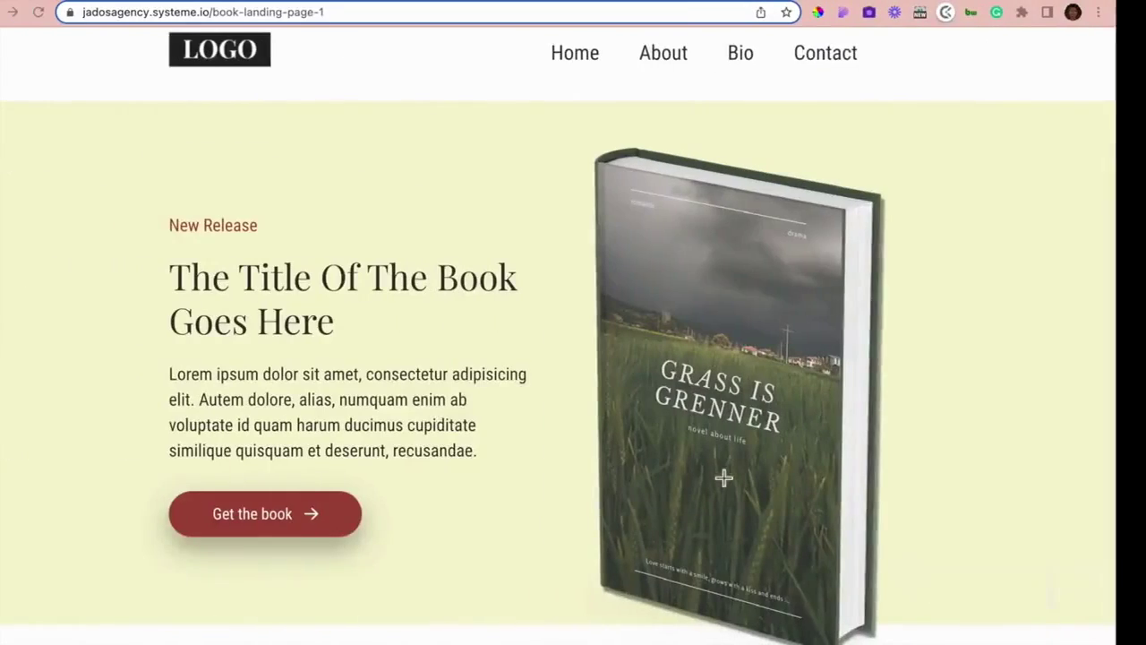